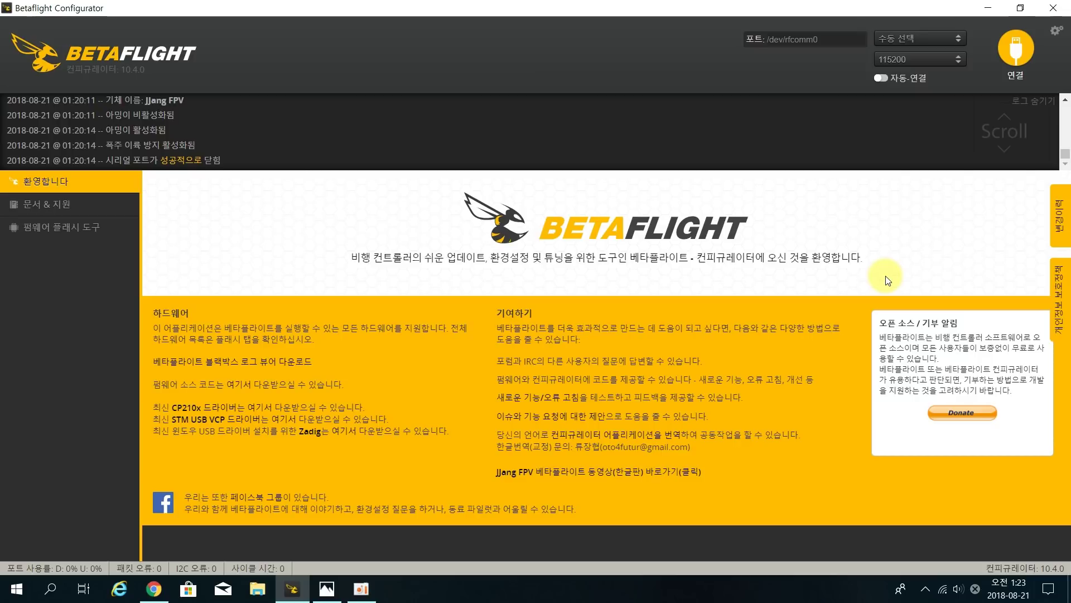
# Step: Switch to Chrome and view the Betaflight Configurator 10.4.0 downloads on the GitHub releases page
pyautogui.click(154, 588)
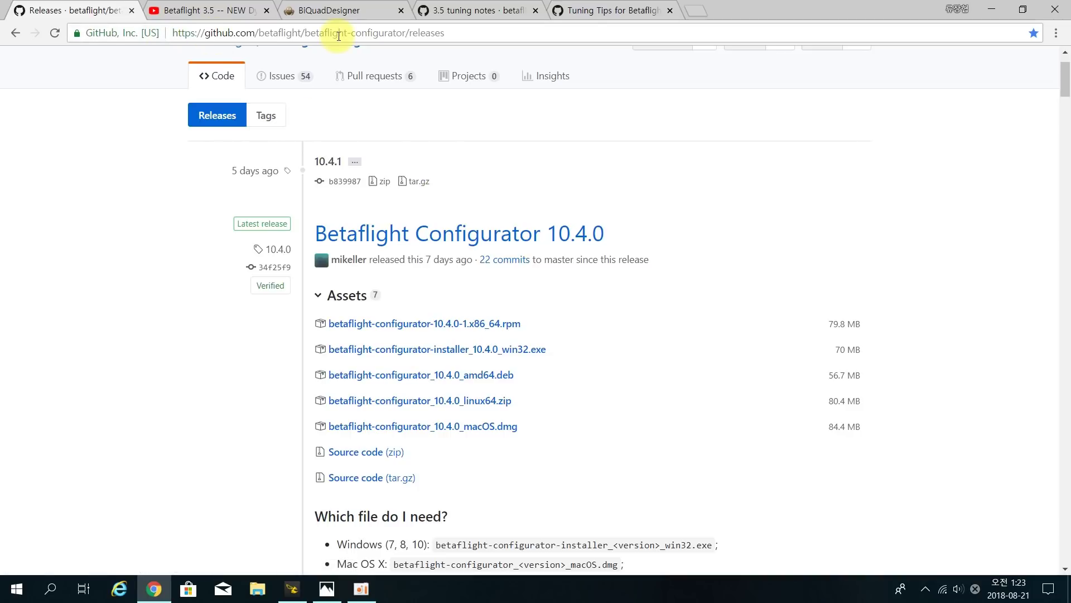
pyautogui.click(462, 32)
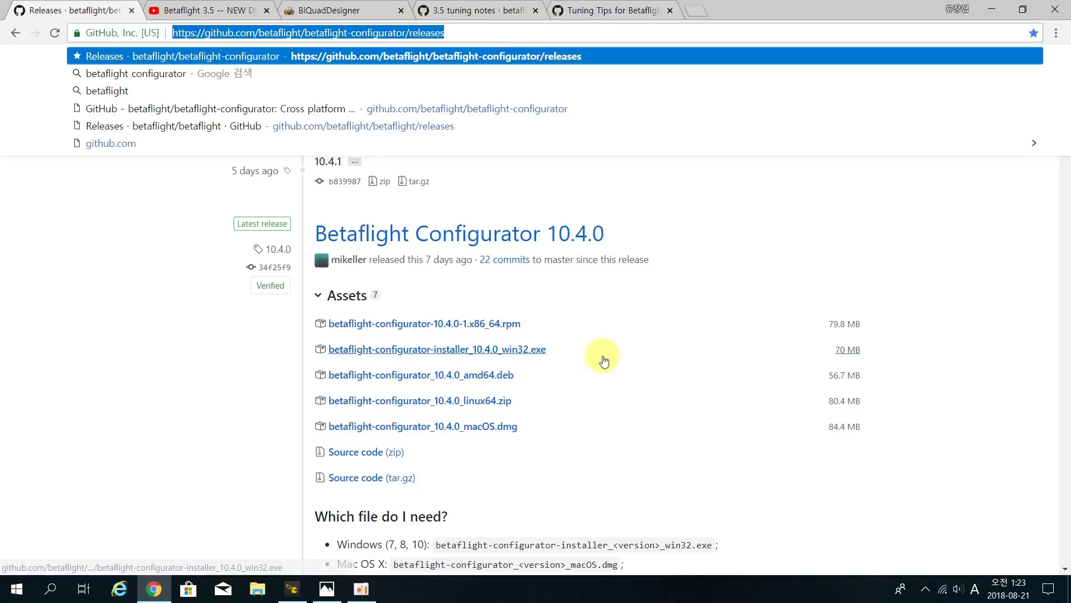
pyautogui.click(638, 453)
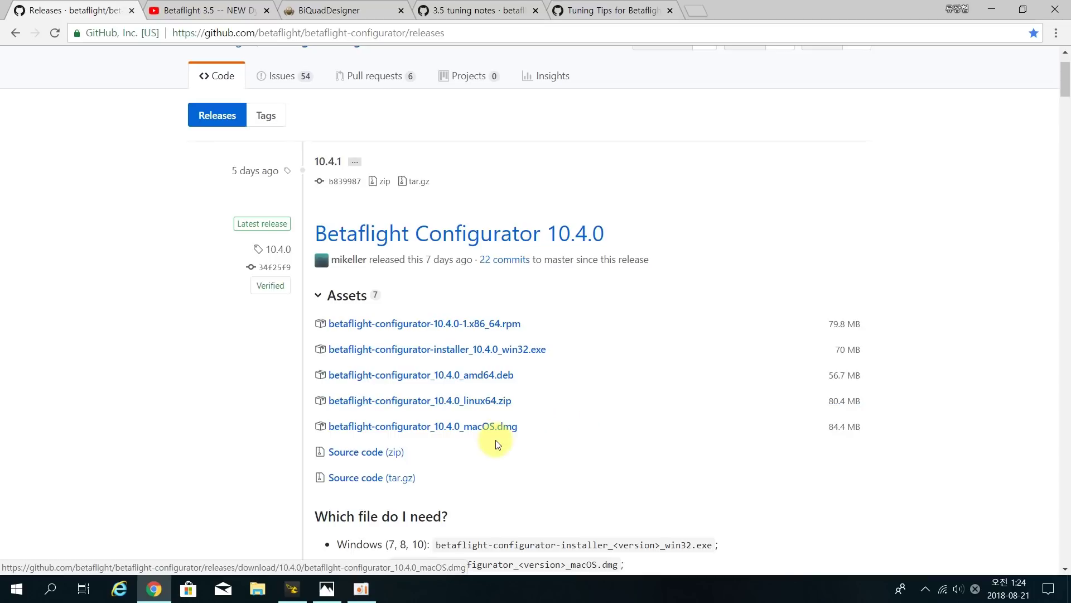
# Step: Return to Betaflight Configurator, view the Korean tutorial video playlist linked on the welcome page, and close it
pyautogui.click(296, 586)
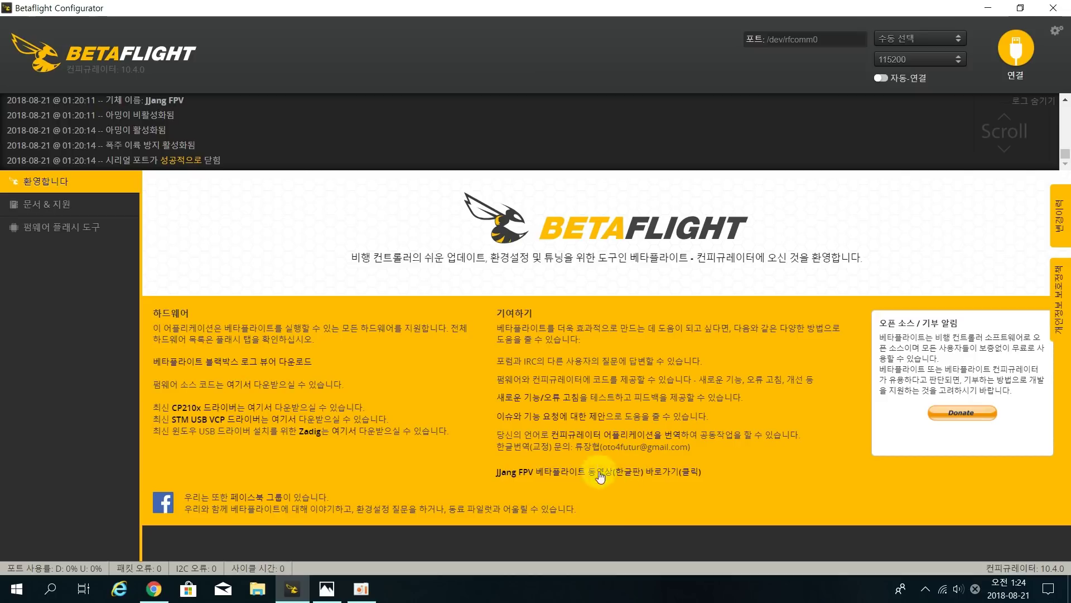
pyautogui.click(637, 478)
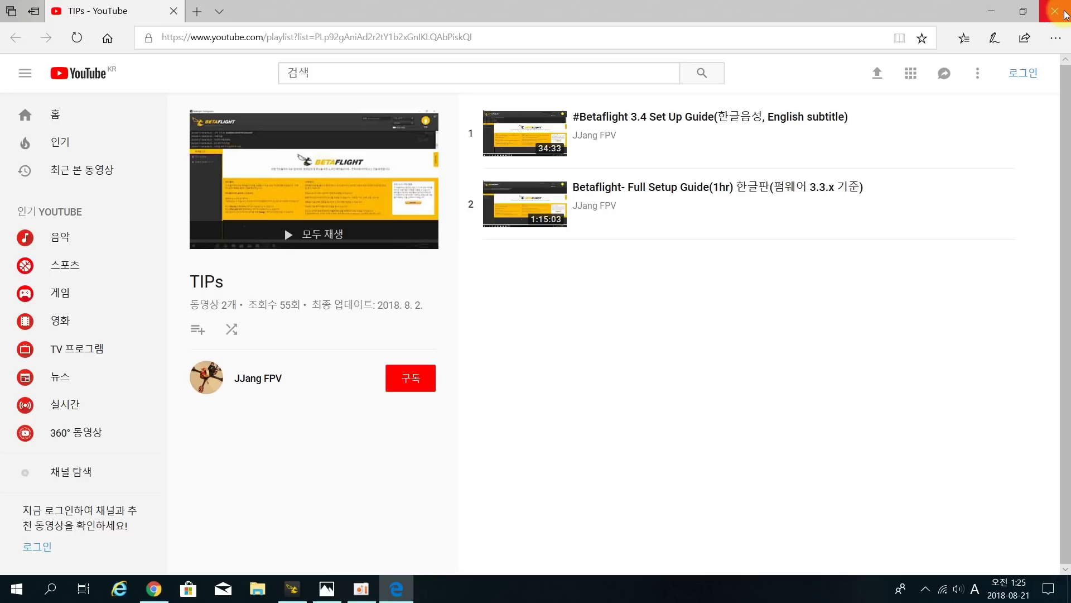
pyautogui.click(1066, 15)
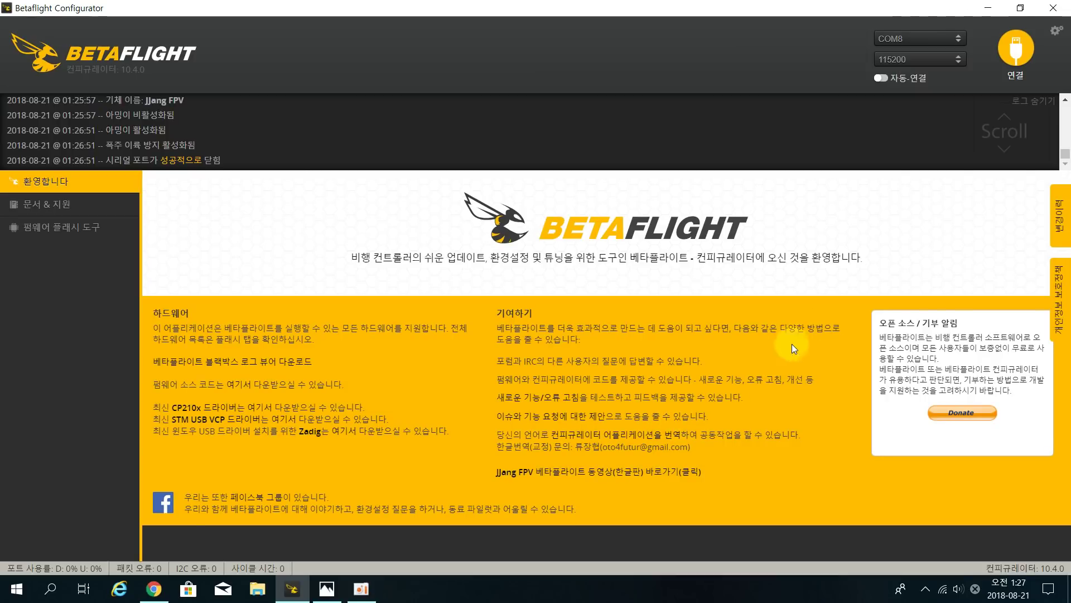
# Step: Connect to the flight controller on COM8 and run the diff command in the CLI
pyautogui.click(1004, 61)
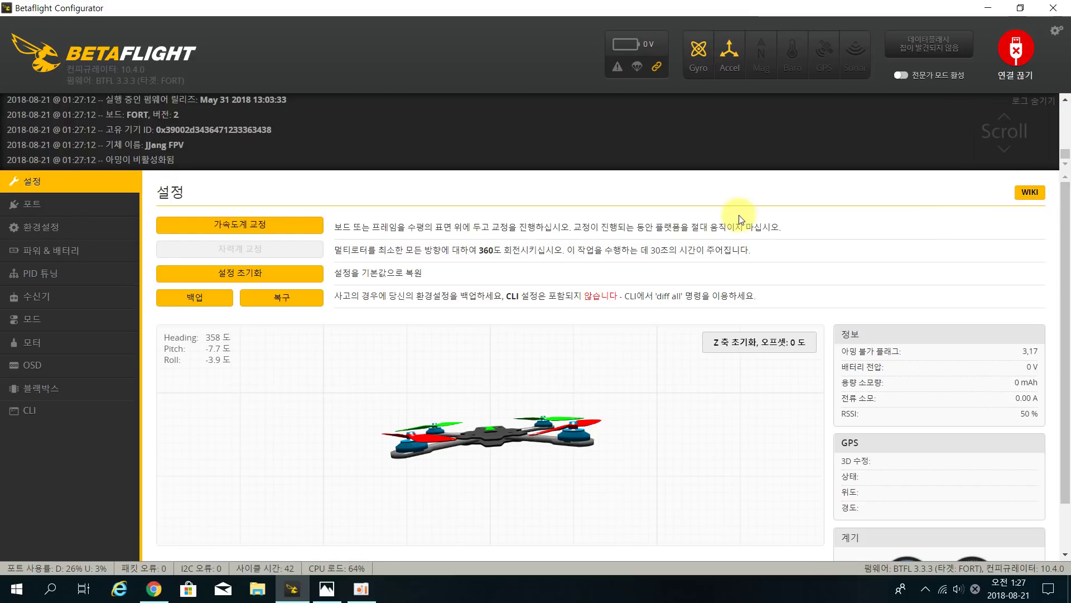
pyautogui.click(113, 415)
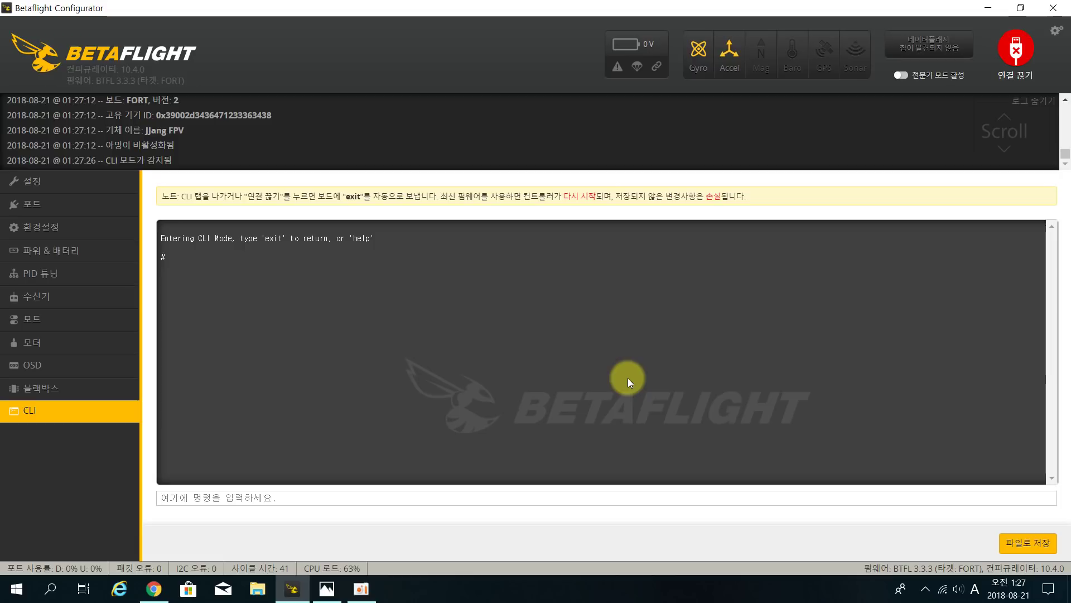
pyautogui.write('diff')
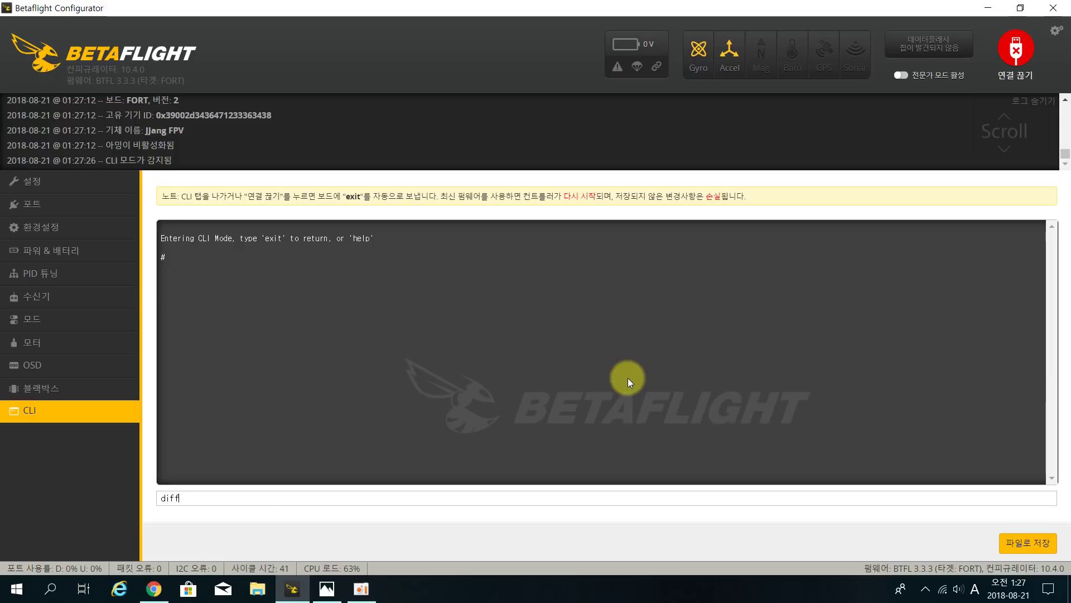
pyautogui.press('Return')
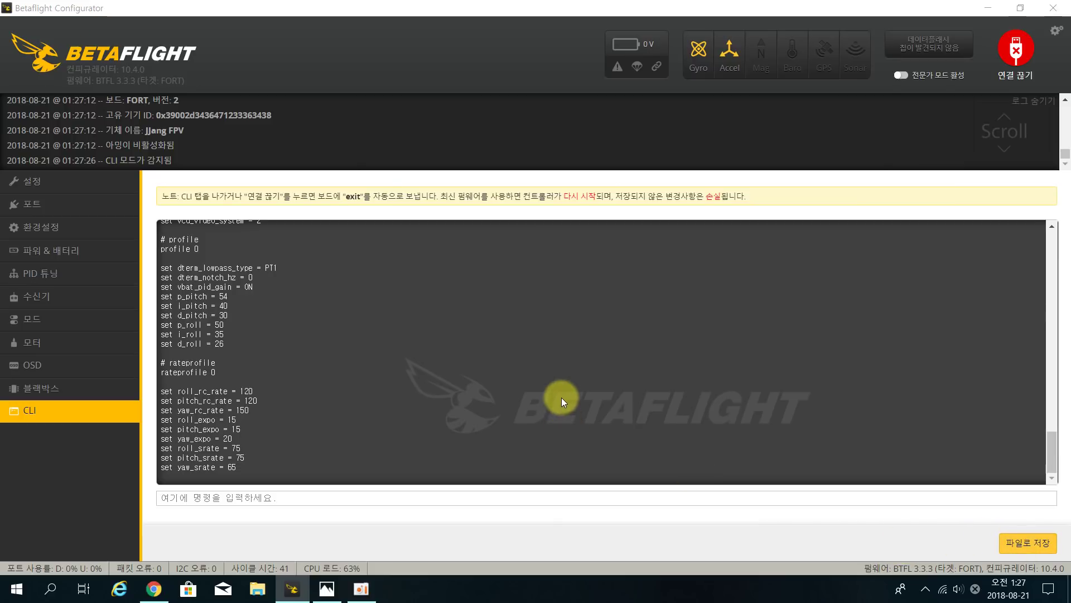
# Step: Save the CLI output as a text file in the Settings\Braap folder, keeping the suggested file name
pyautogui.click(579, 137)
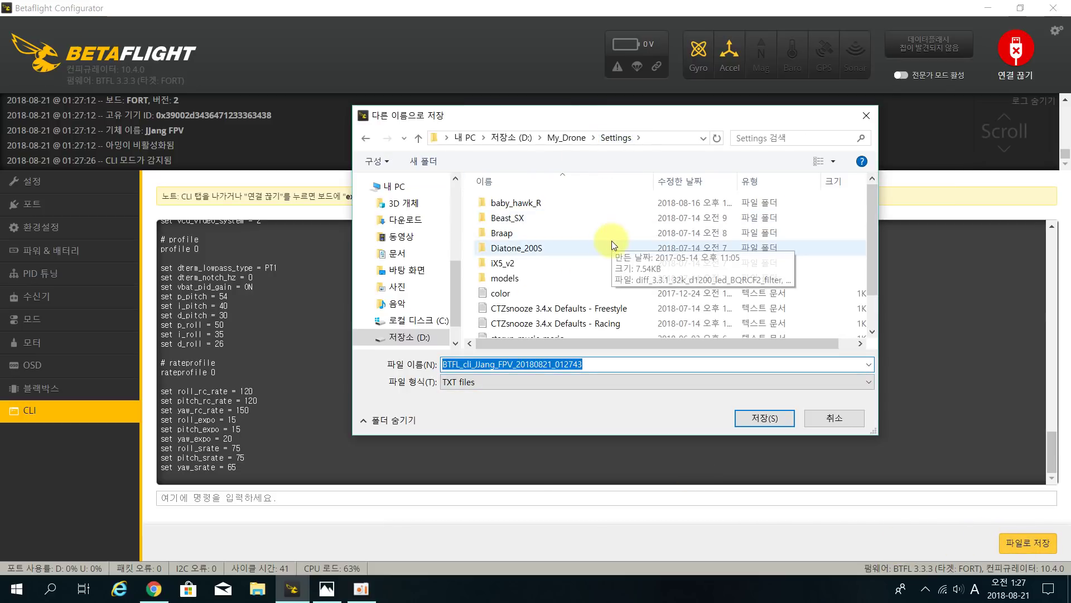
pyautogui.doubleClick(539, 234)
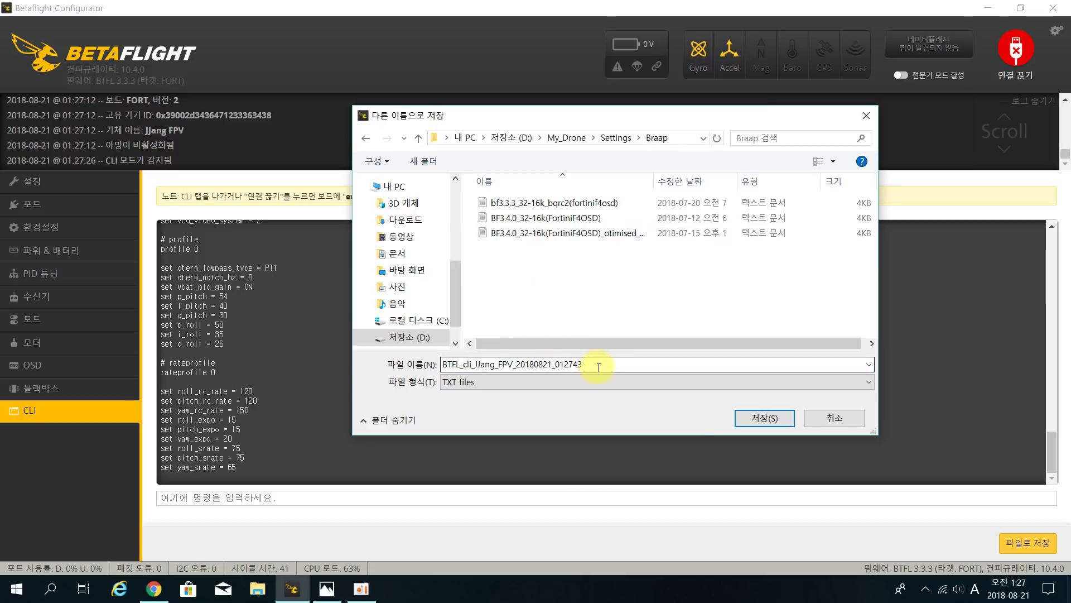
pyautogui.click(772, 419)
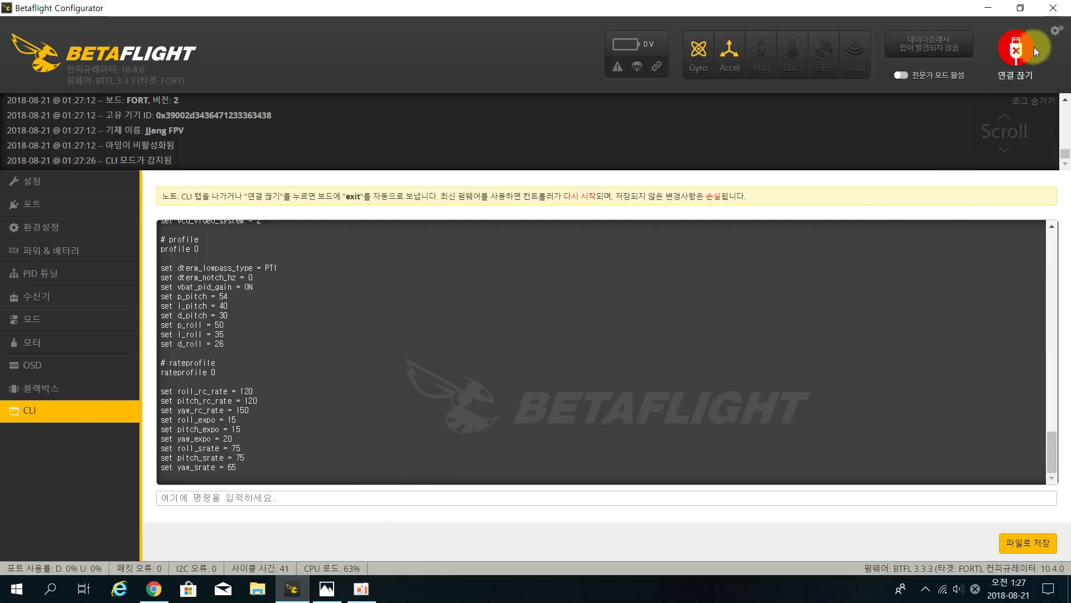
# Step: Open the newly saved diff text file from File Explorer and review its sections down to the master settings
pyautogui.click(256, 590)
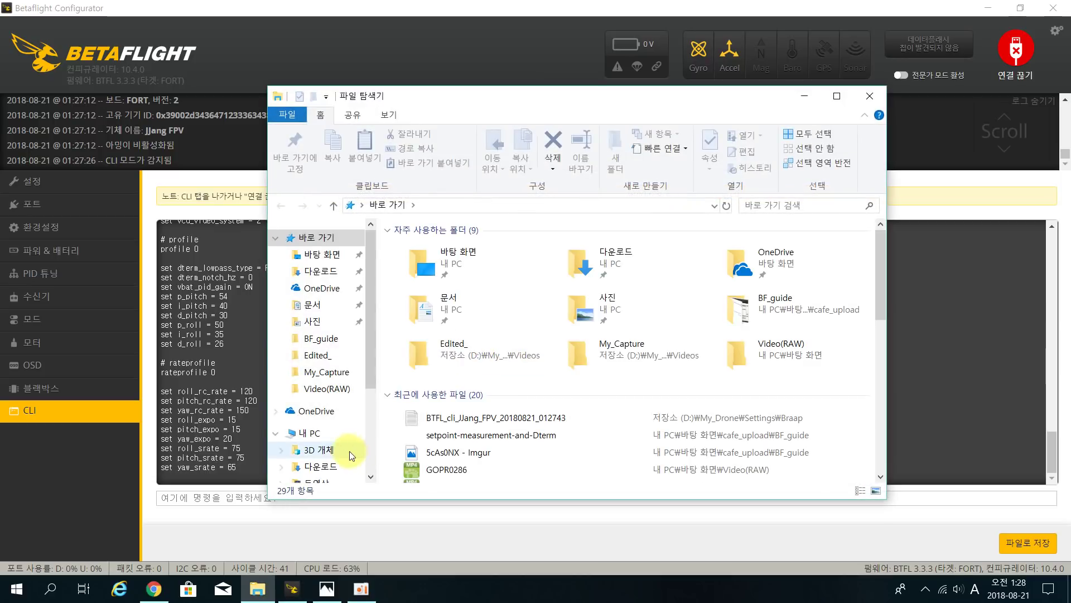
pyautogui.doubleClick(491, 417)
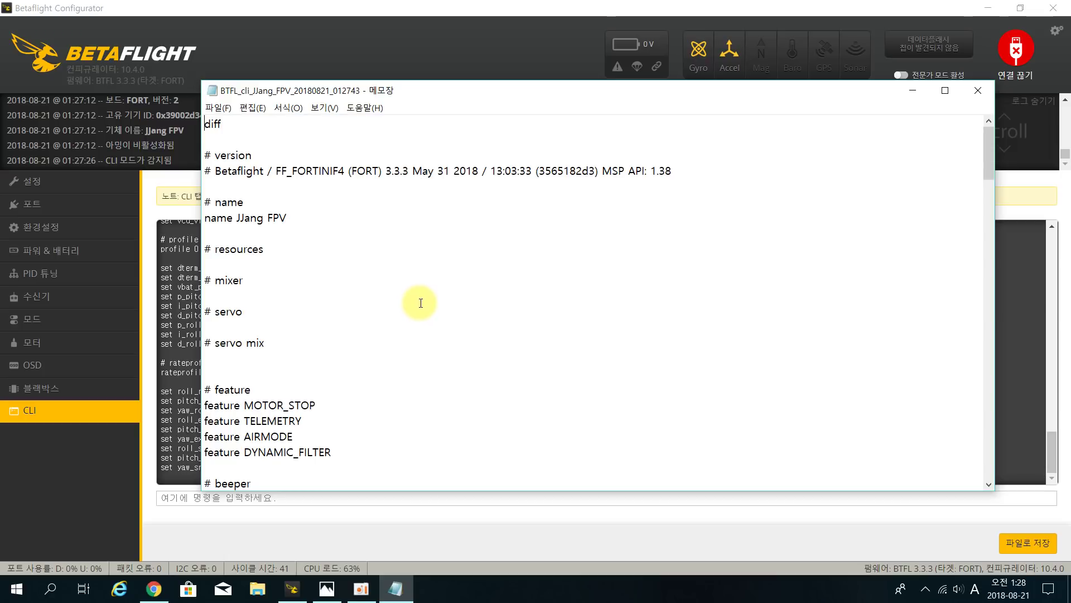
pyautogui.scroll(-1, 421, 302)
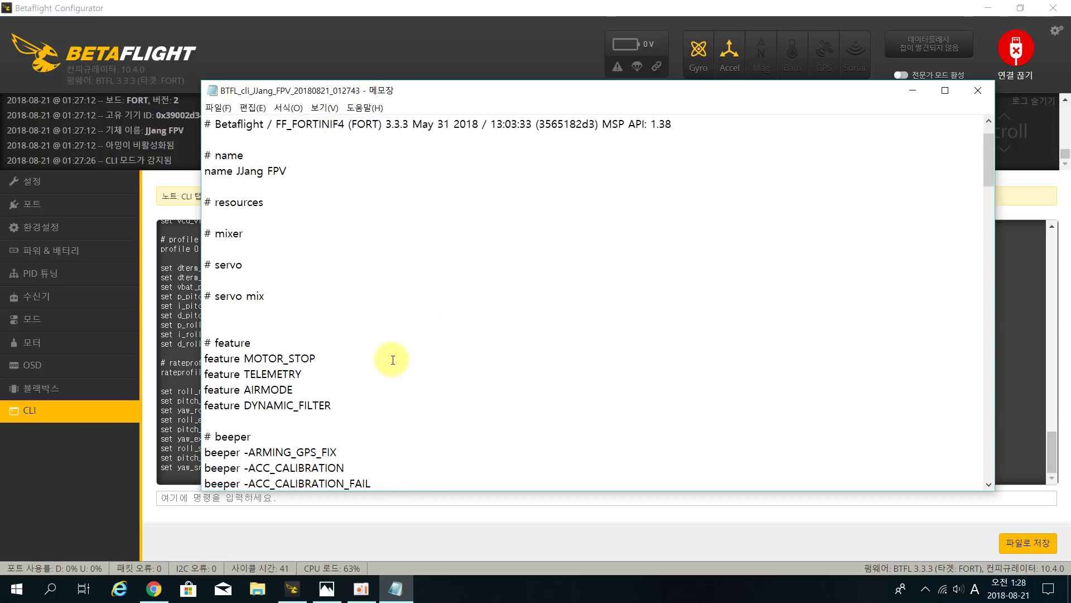
pyautogui.scroll(-1, 393, 360)
pyautogui.scroll(-3, 393, 357)
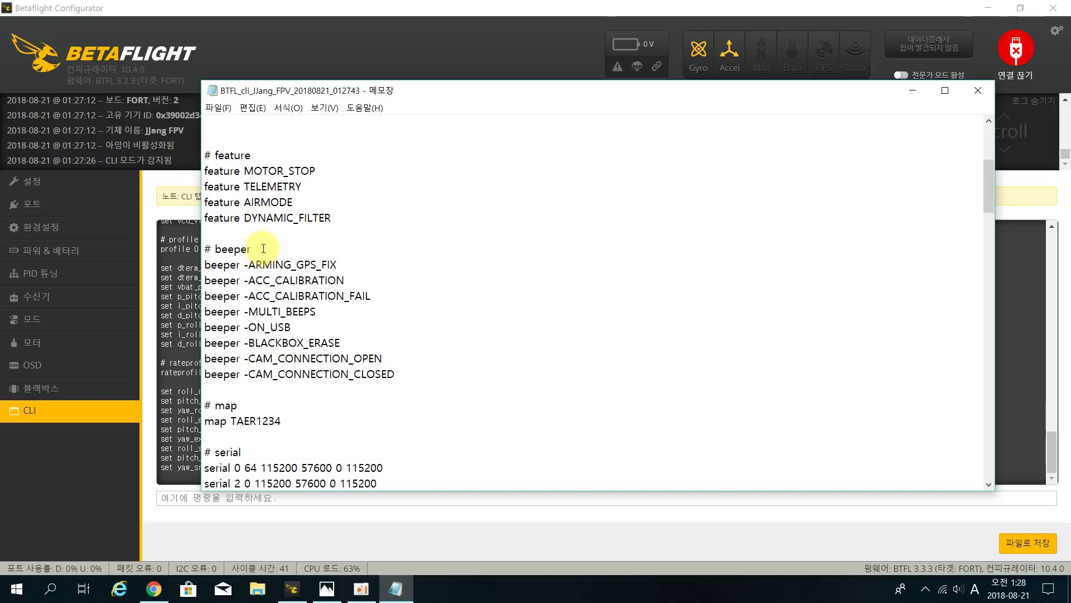
pyautogui.scroll(-4, 380, 323)
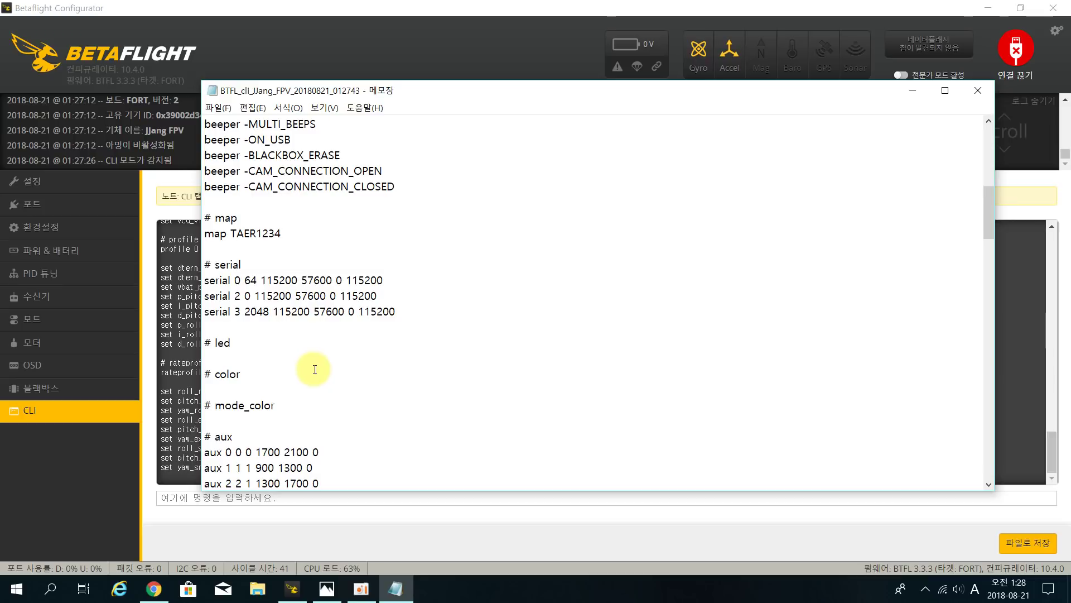
pyautogui.scroll(-2, 313, 363)
pyautogui.scroll(-2, 277, 340)
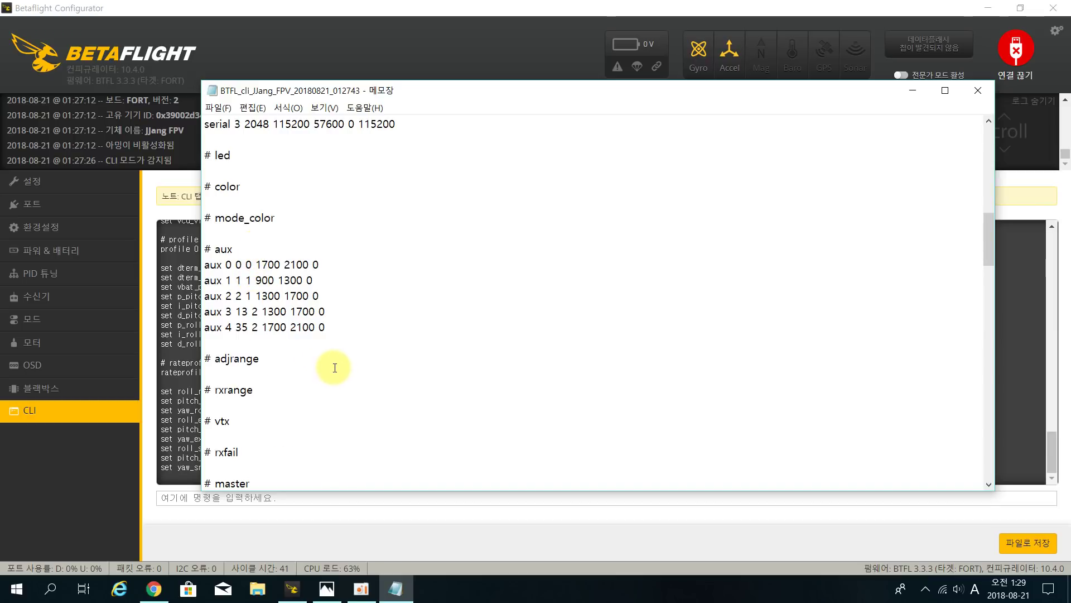
pyautogui.scroll(-2, 335, 369)
pyautogui.scroll(-2, 342, 364)
pyautogui.scroll(-2, 342, 365)
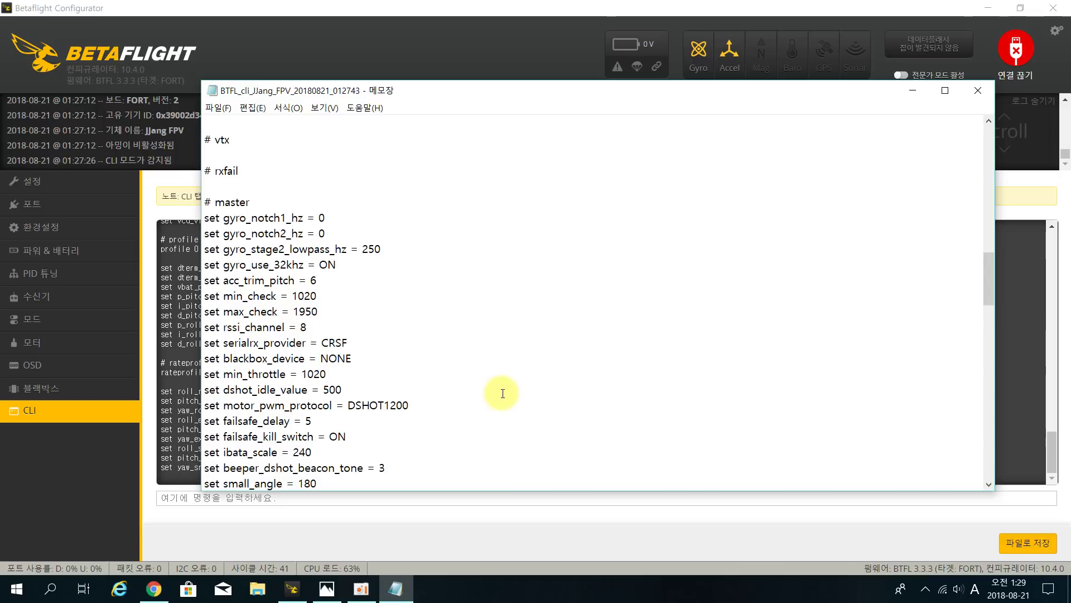
# Step: Delete the gyro_notch1_hz, gyro_notch2_hz and gyro_stage2_lowpass_hz lines from the master section of the diff file
pyautogui.hotkey('shift', 'Down')
pyautogui.hotkey('shift', 'Down')
pyautogui.hotkey('shift', 'Down')
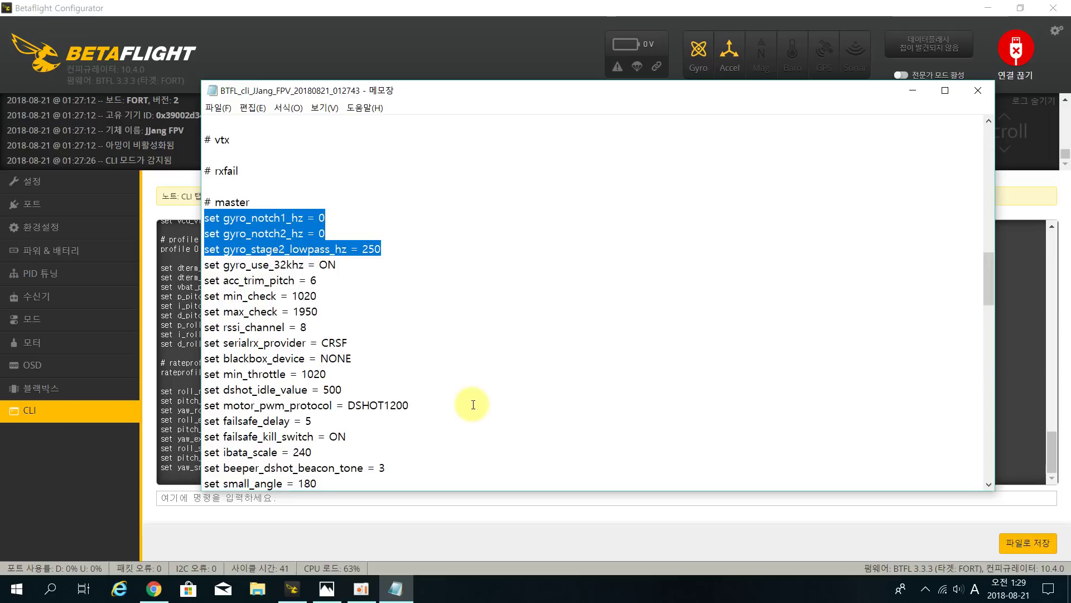
pyautogui.press('Delete')
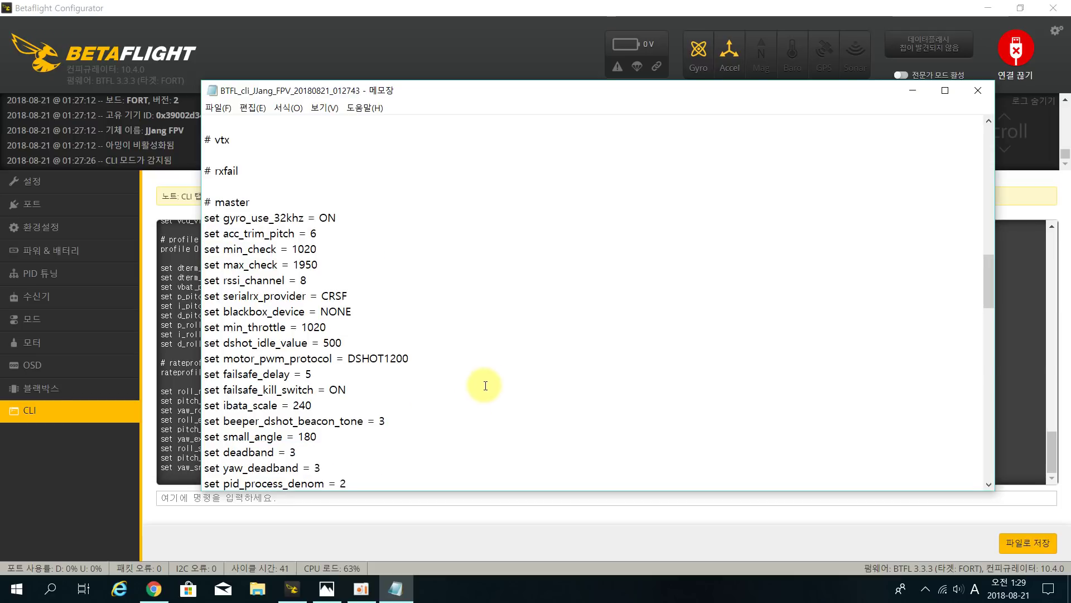
# Step: Delete all D-term filter, vbat_pid_gain and pitch/roll PID lines under profile 0, then minimize Notepad
pyautogui.scroll(-10, 356, 278)
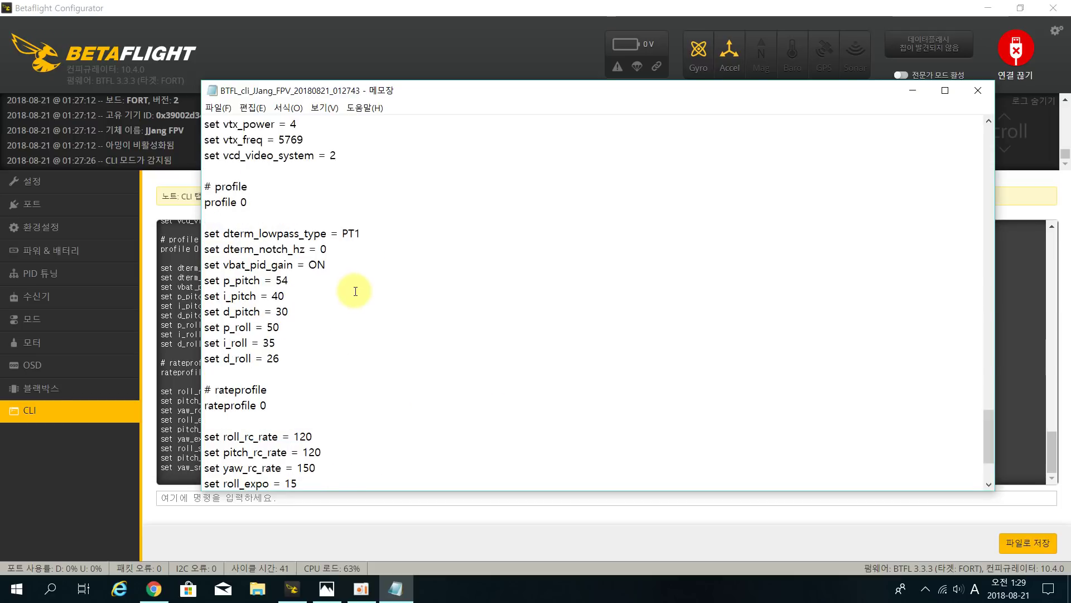
pyautogui.click(290, 233)
pyautogui.press('Home')
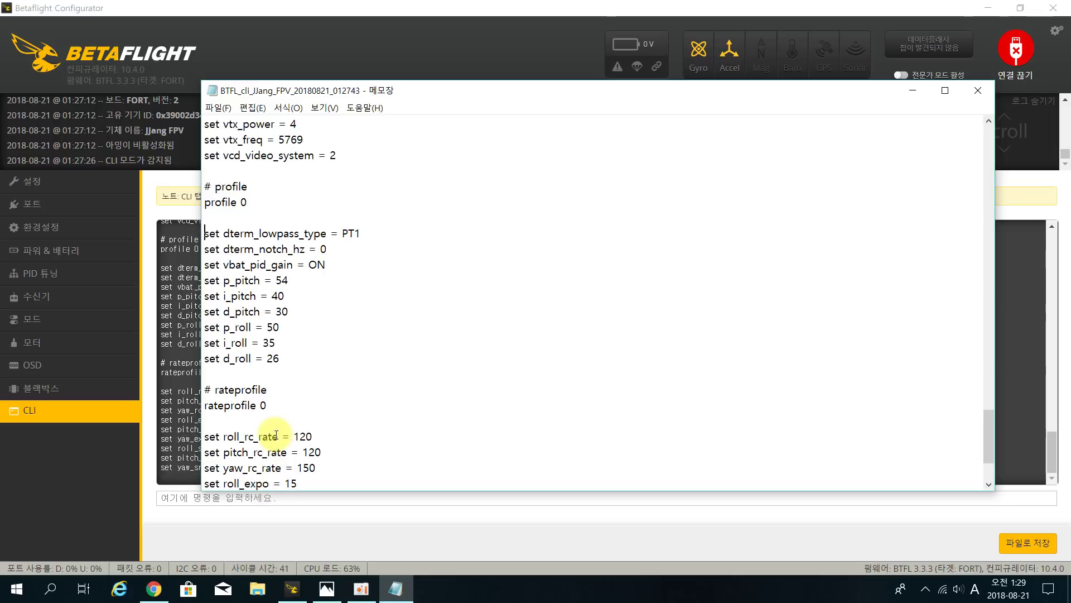
pyautogui.hotkey('shift', 'Down')
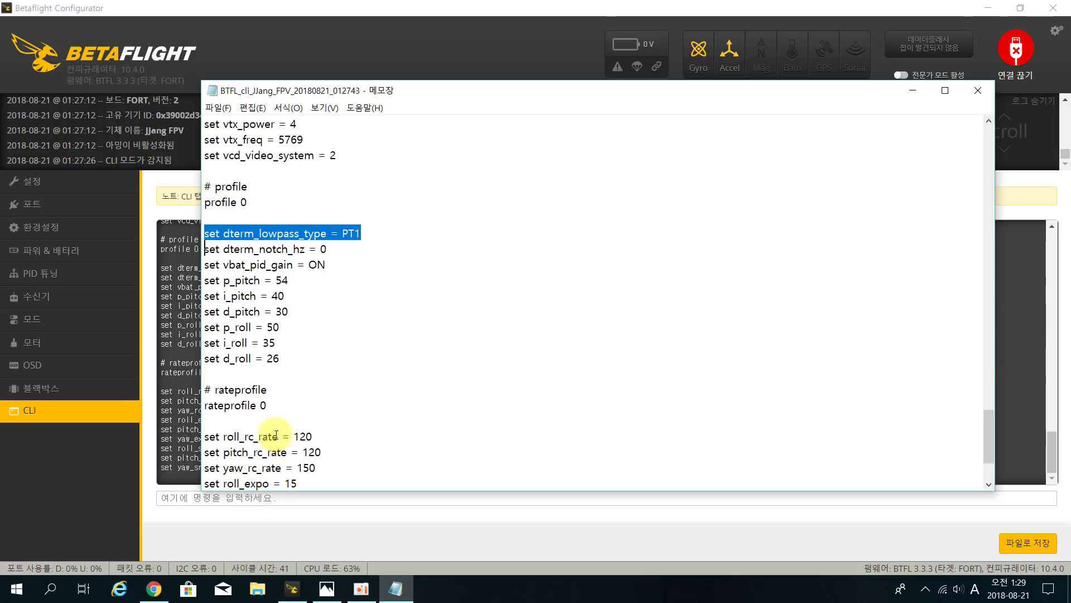
pyautogui.hotkey('shift', 'Down')
pyautogui.hotkey('shift', 'Down')
pyautogui.hotkey('shift', 'Down')
pyautogui.hotkey('shift', 'Down')
pyautogui.hotkey('shift', 'Down')
pyautogui.hotkey('shift', 'Down')
pyautogui.hotkey('shift', 'Down')
pyautogui.hotkey('shift', 'Down')
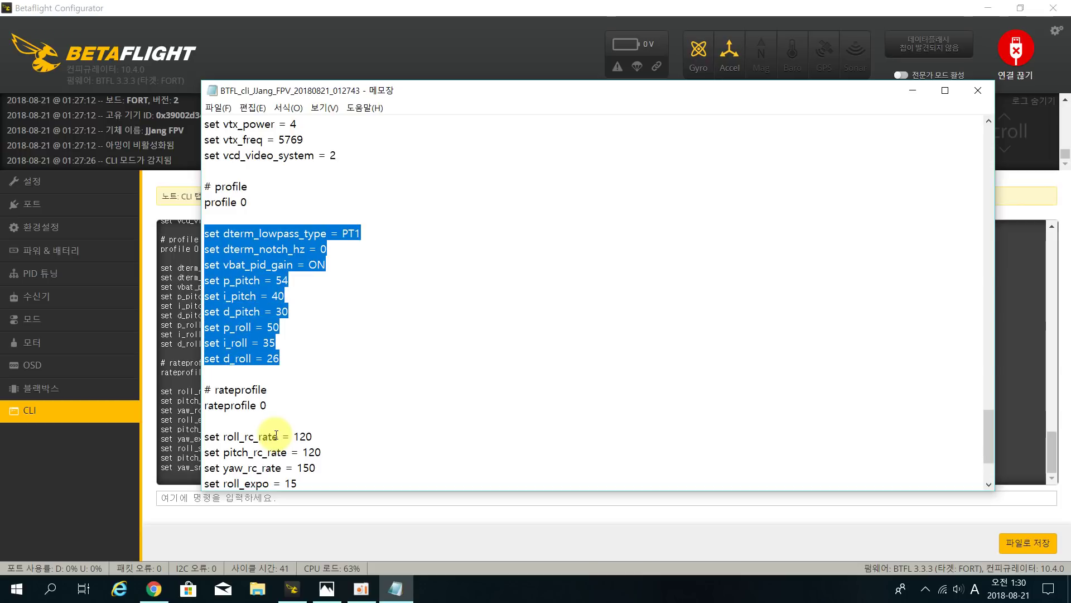
pyautogui.press('Delete')
pyautogui.press('Delete')
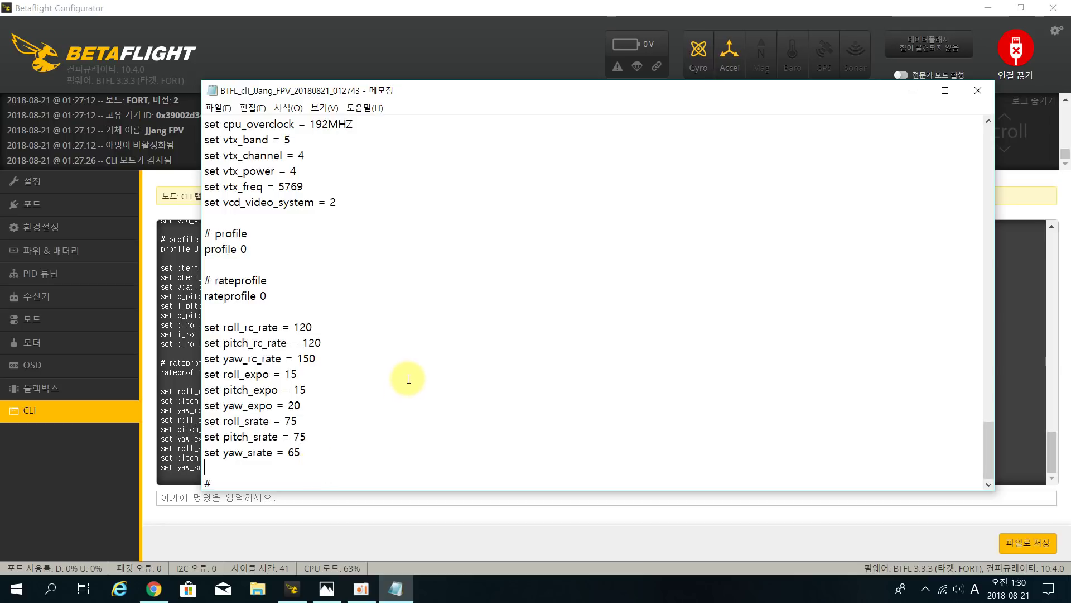
pyautogui.click(912, 91)
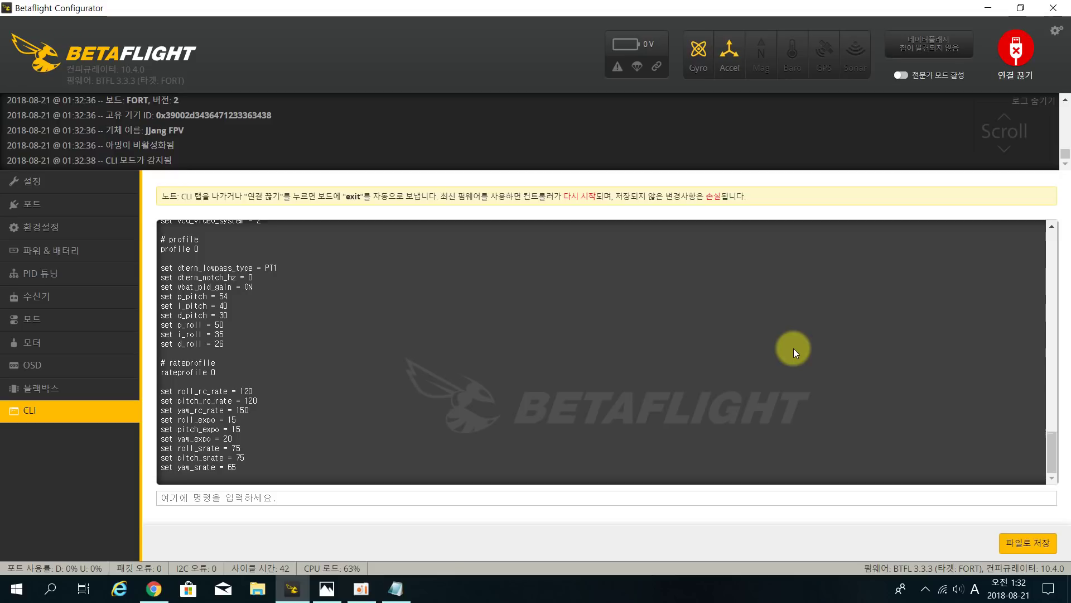
pyautogui.write('b')
pyautogui.press('BackSpace')
pyautogui.press('BackSpace')
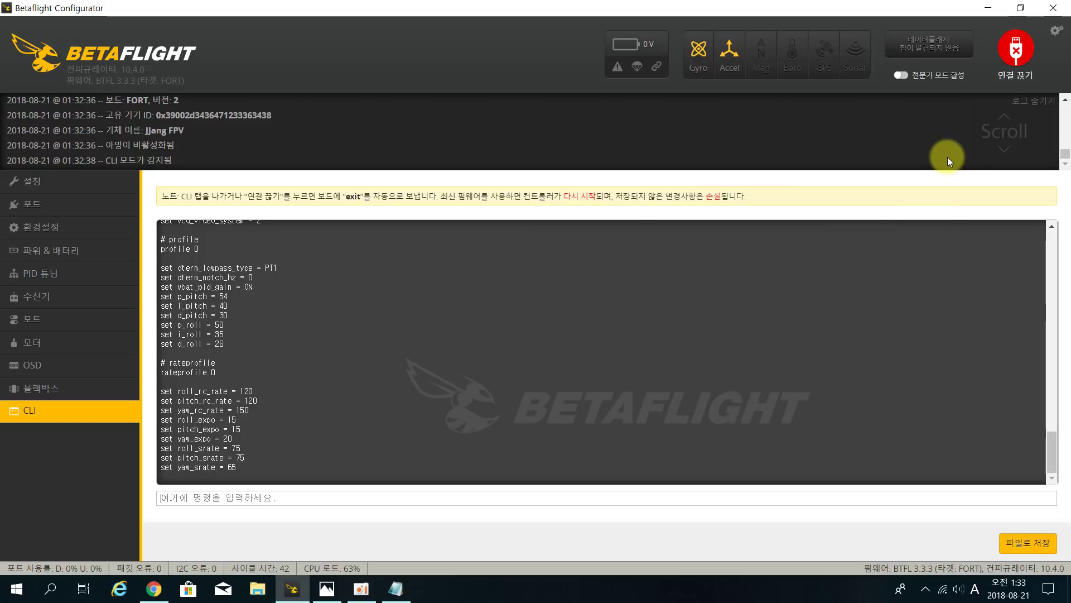
# Step: Disconnect the flight controller and select FF_FORTINIF4 as the target board in the firmware flasher
pyautogui.click(1021, 51)
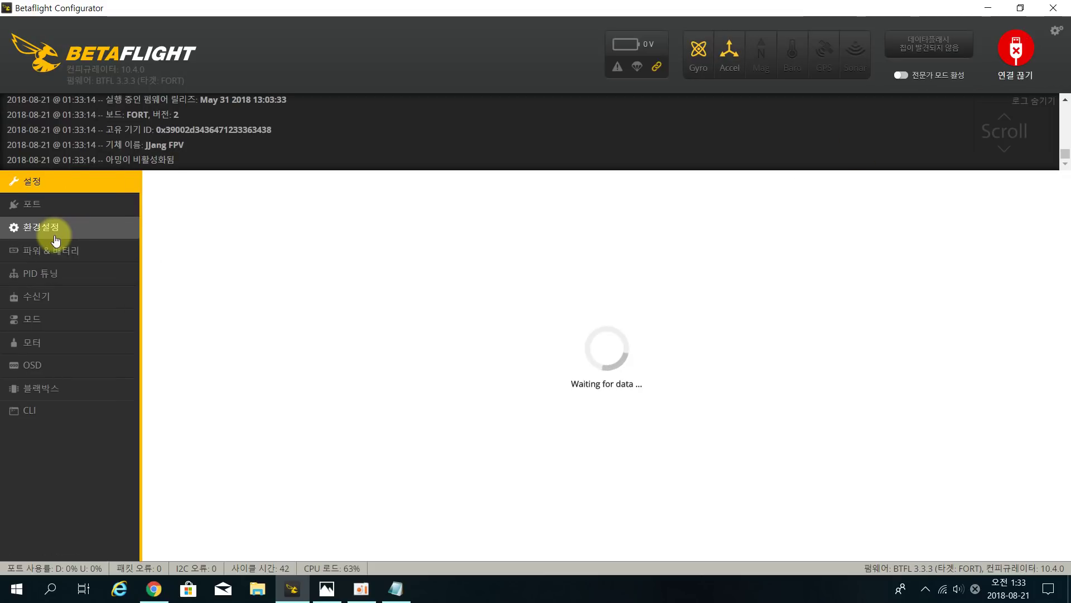
pyautogui.click(1015, 49)
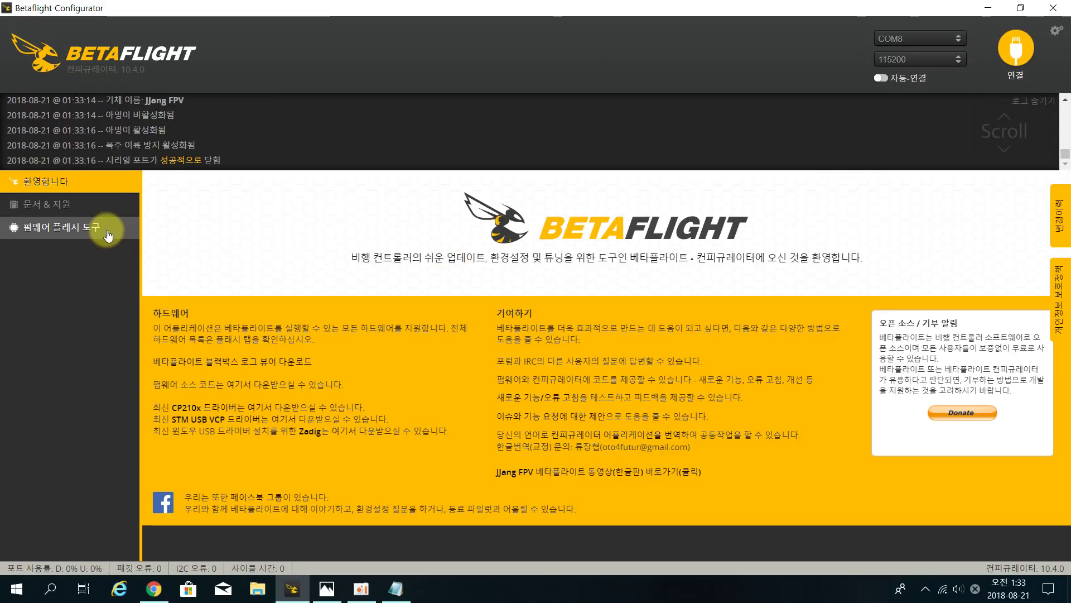
pyautogui.click(107, 231)
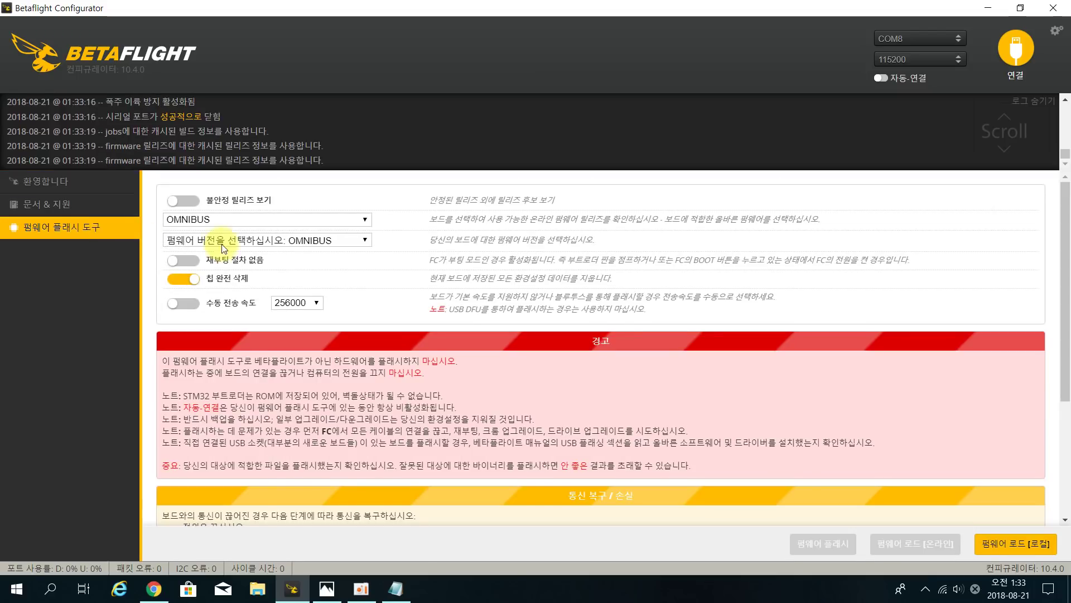
pyautogui.click(313, 218)
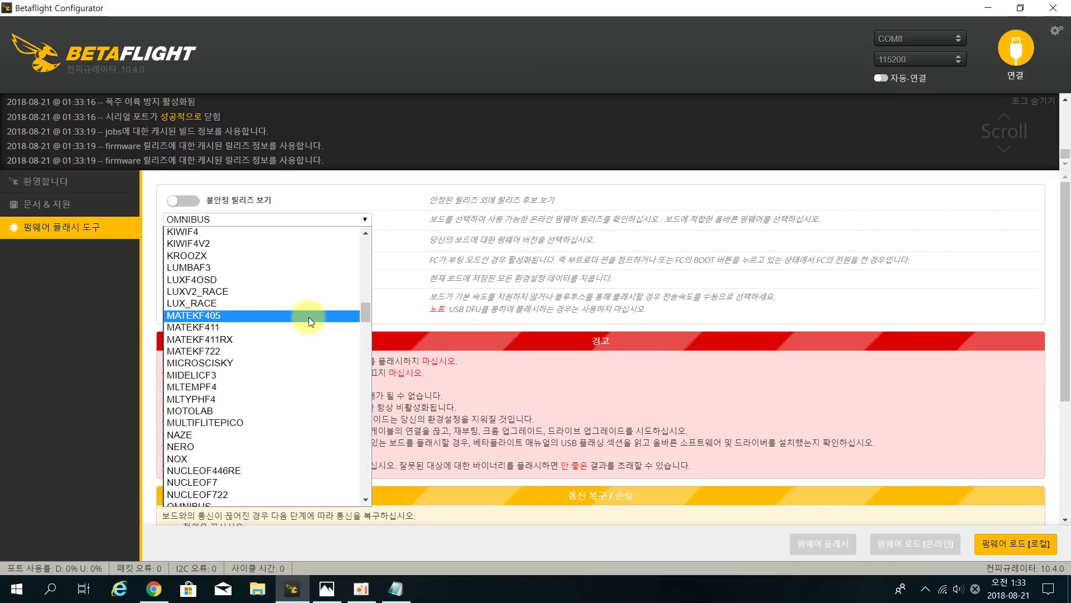
pyautogui.moveTo(370, 317); pyautogui.dragTo(372, 290)
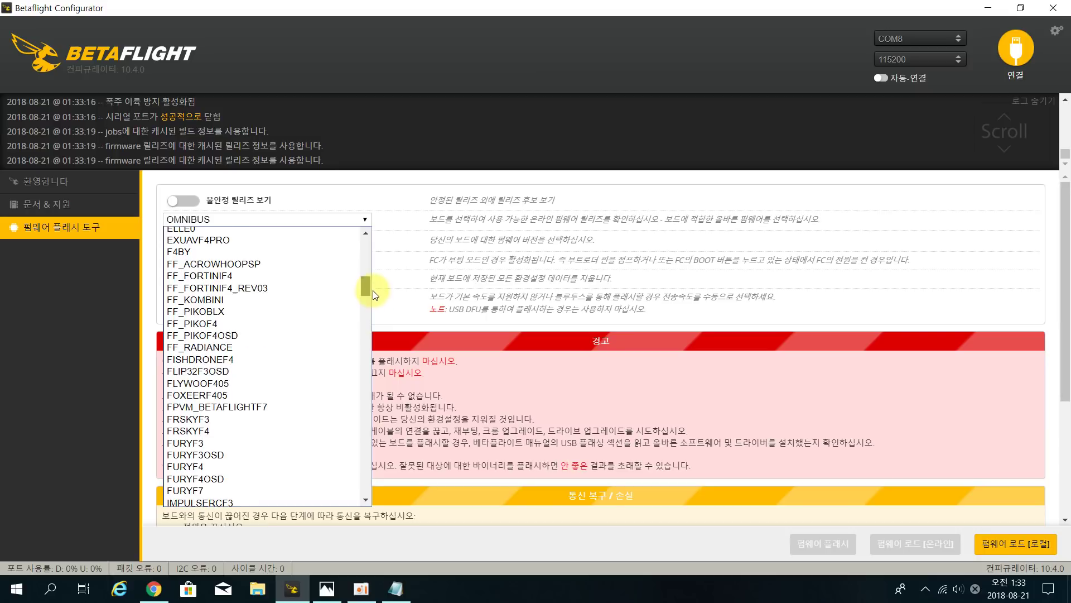
pyautogui.click(257, 275)
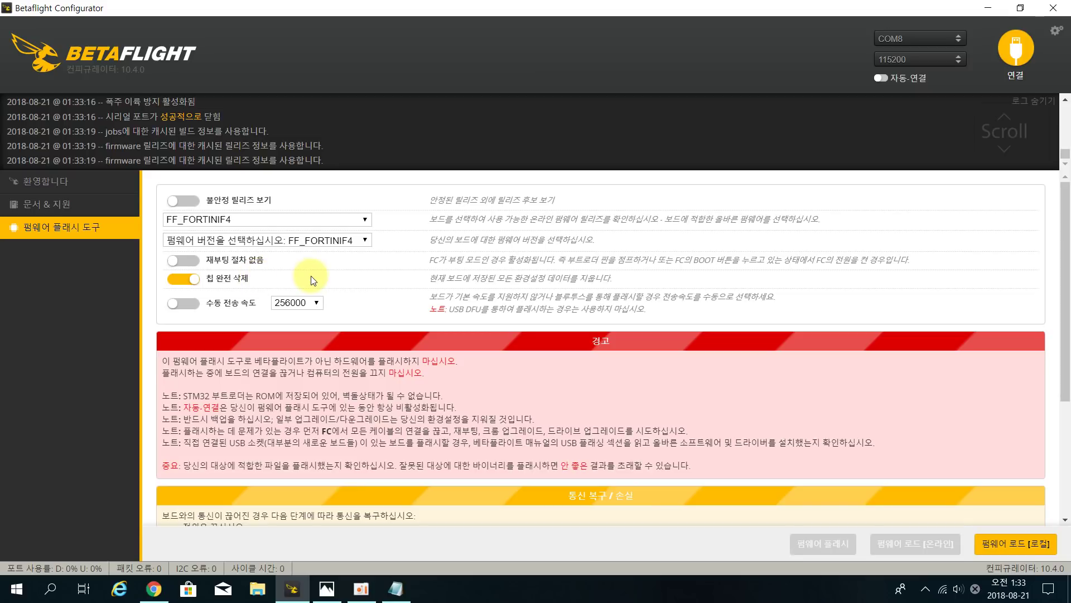
# Step: Load the 3.5.0 firmware release for FF_FORTINIF4 from online and flash it to the board
pyautogui.click(343, 238)
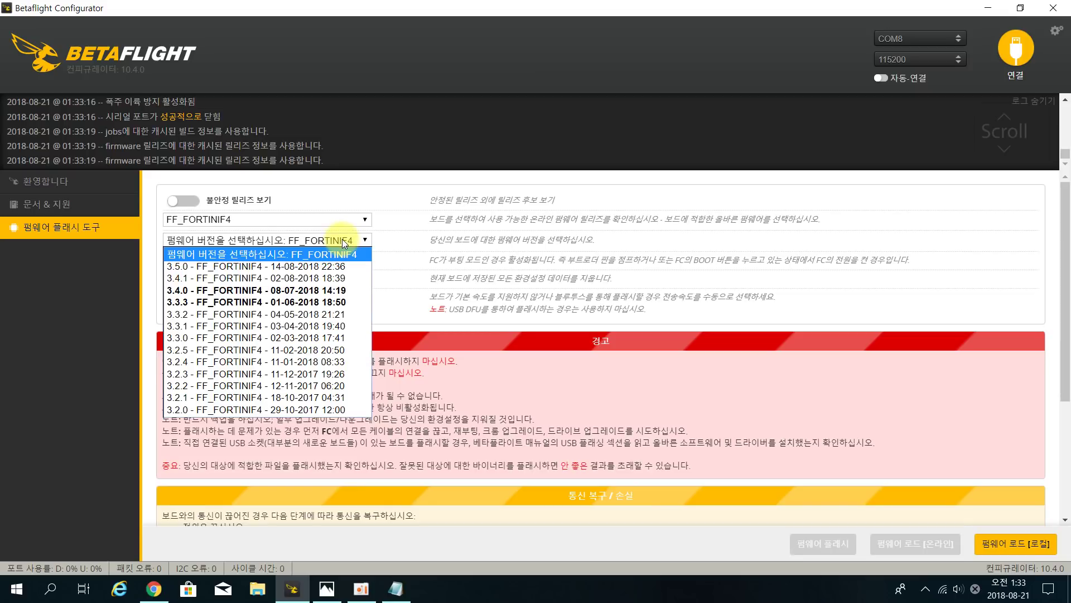
pyautogui.click(337, 266)
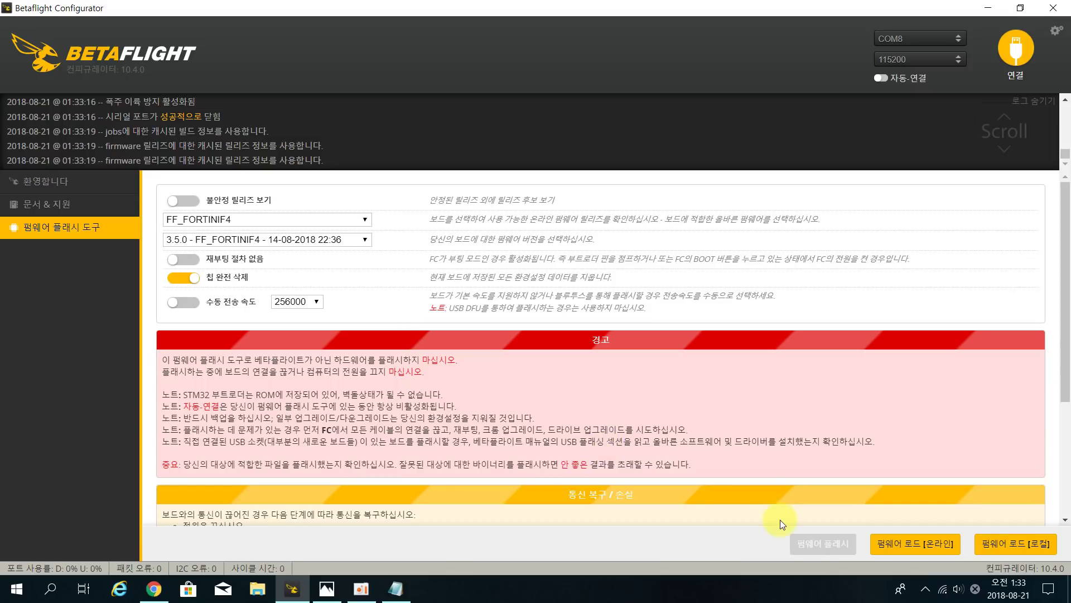
pyautogui.click(903, 544)
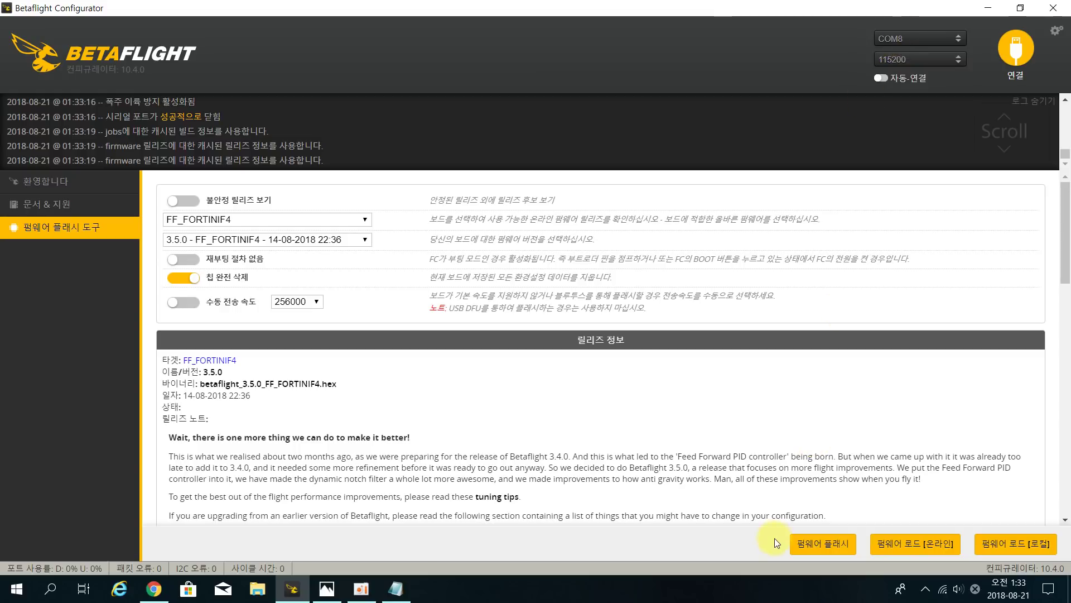
pyautogui.click(827, 550)
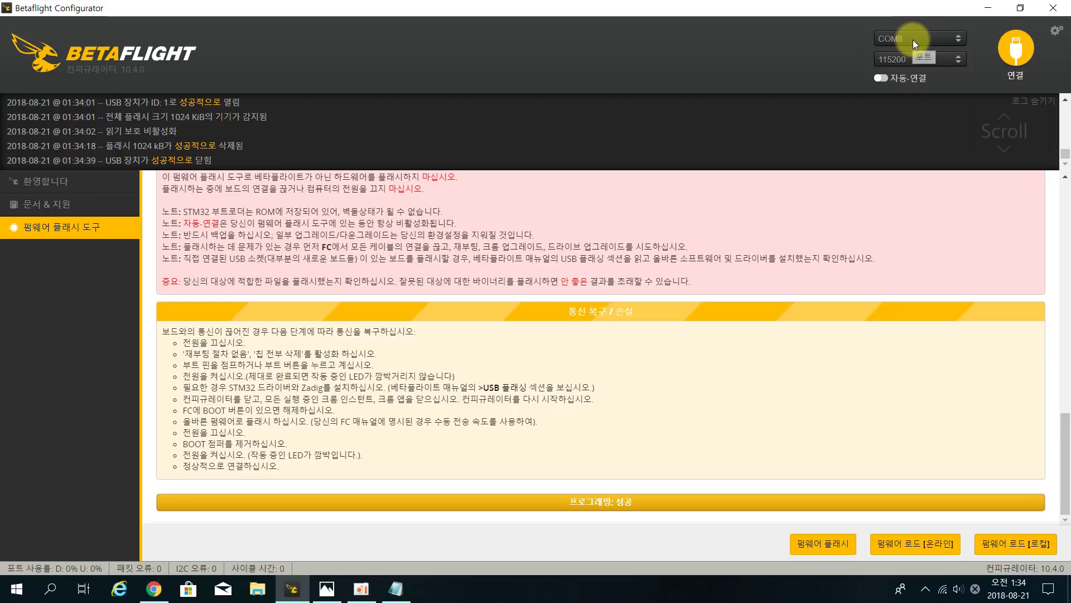
# Step: Reconnect to the flight controller, copy the entire edited diff text from Notepad and run it in the CLI
pyautogui.click(1015, 45)
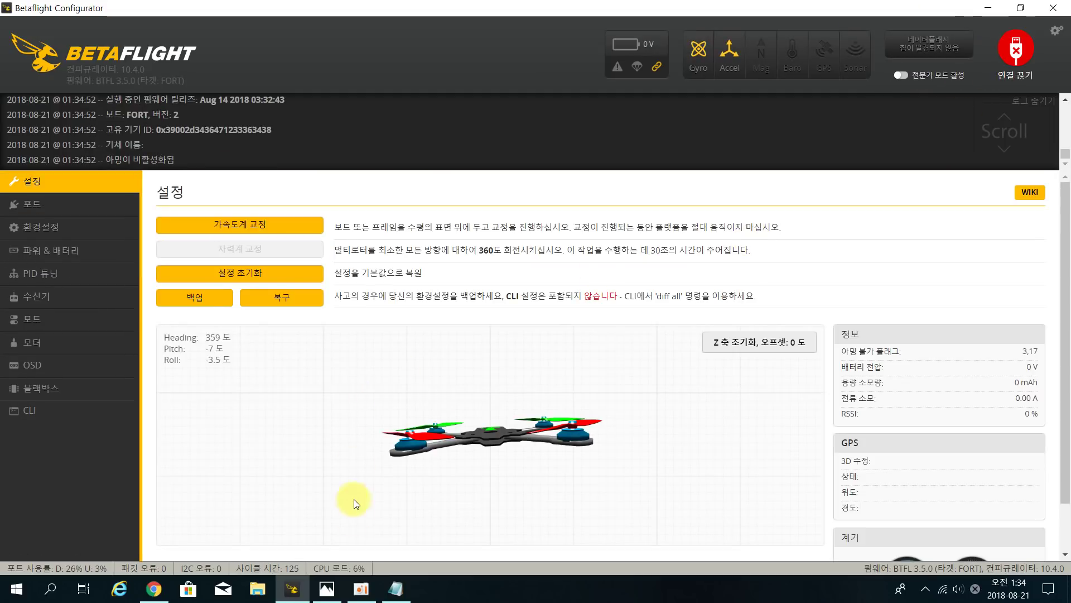
pyautogui.click(395, 588)
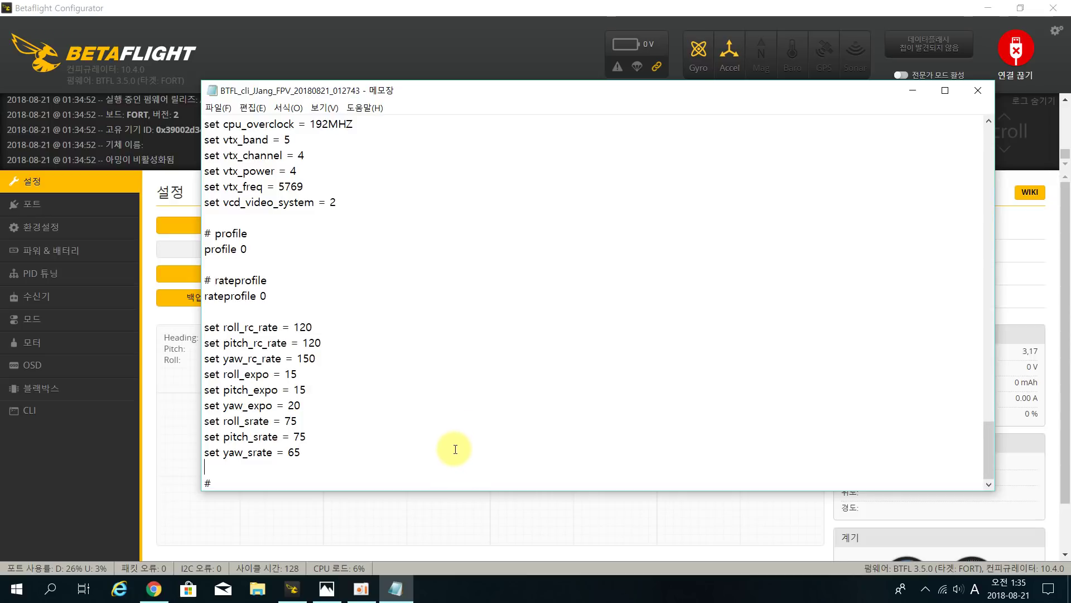
pyautogui.hotkey('ctrl', 'a')
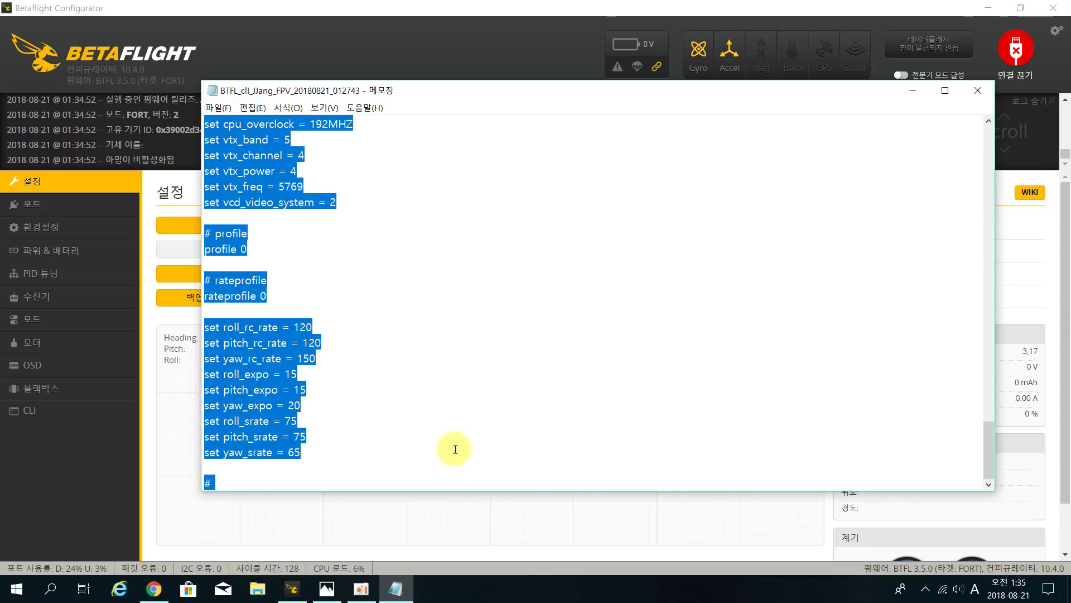
pyautogui.click(70, 411)
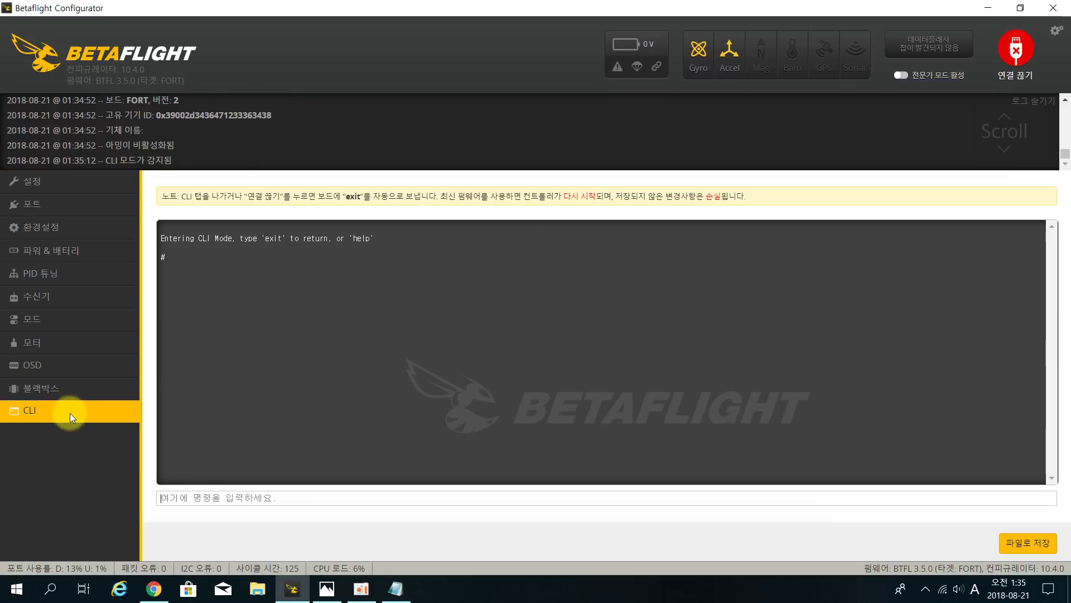
pyautogui.click(217, 498)
pyautogui.hotkey('ctrl', 'v')
pyautogui.press('Return')
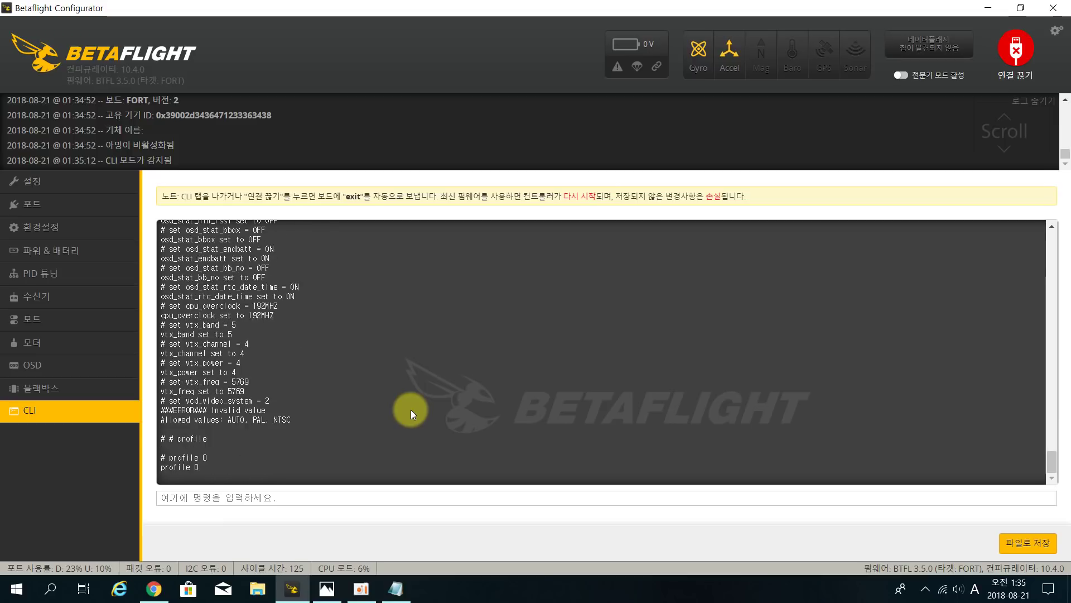
# Step: Store the restored settings with the CLI save command and reconnect to the flight controller after the reboot
pyautogui.write('save')
pyautogui.press('Return')
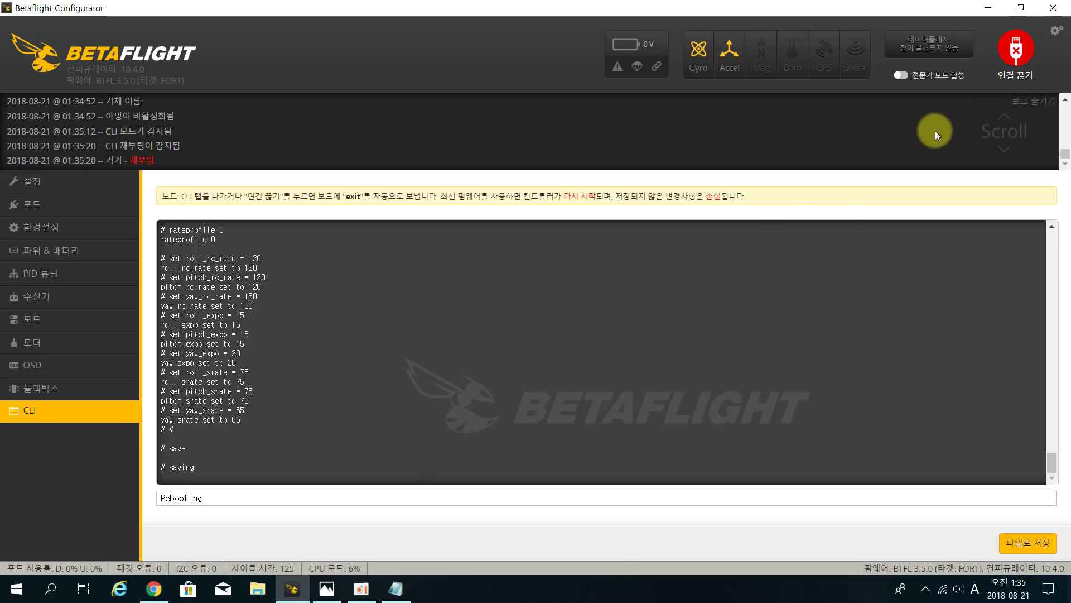
pyautogui.click(1021, 54)
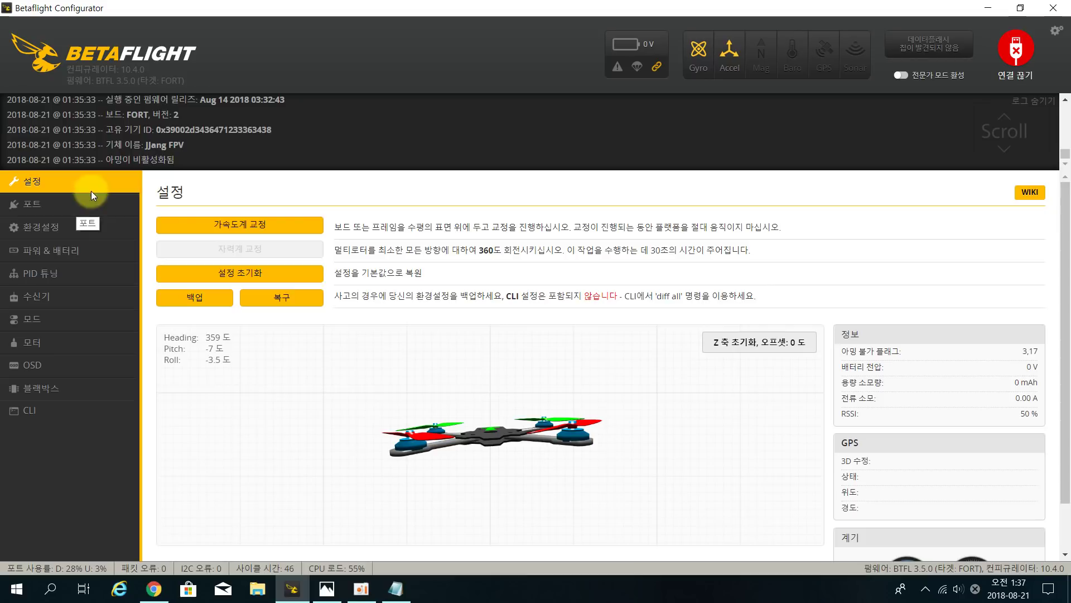
# Step: Check the serial port assignments and set the accelerometer pitch trim to 0 in the configuration
pyautogui.click(79, 207)
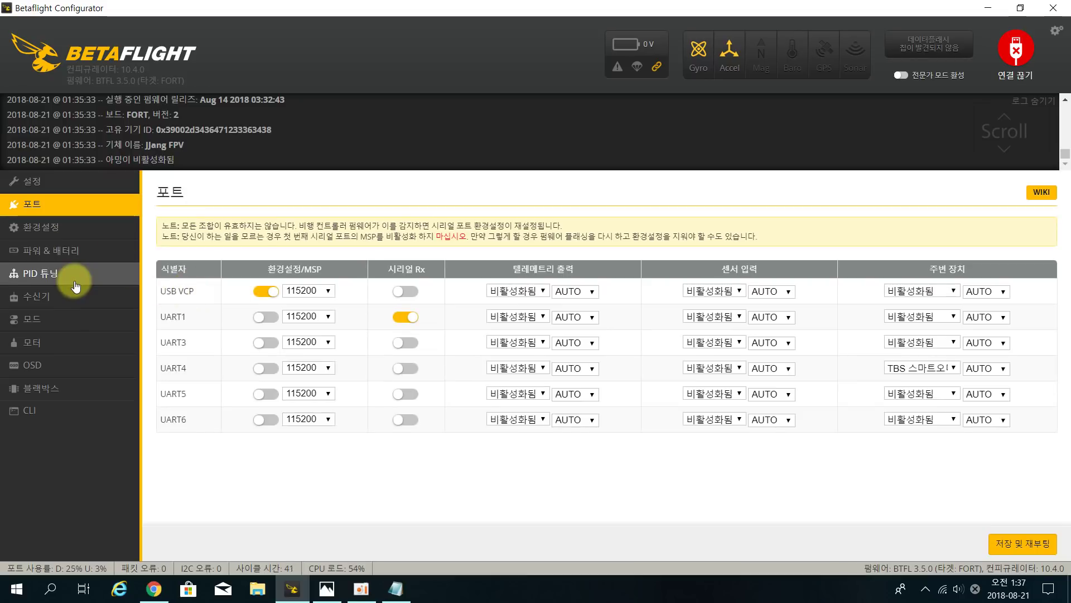
pyautogui.click(101, 236)
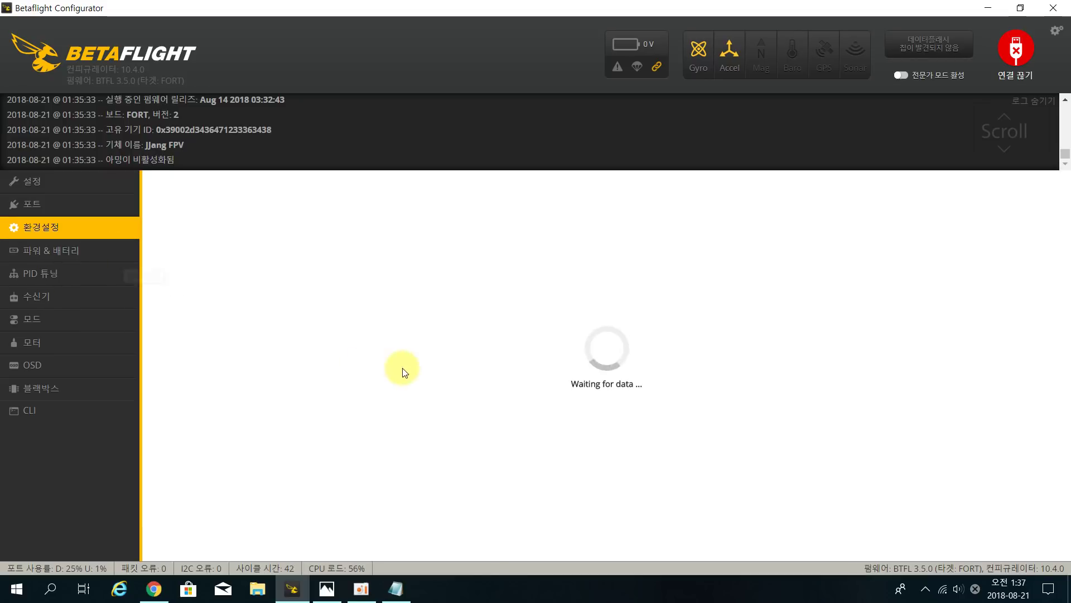
pyautogui.scroll(-1, 686, 418)
pyautogui.scroll(-4, 682, 420)
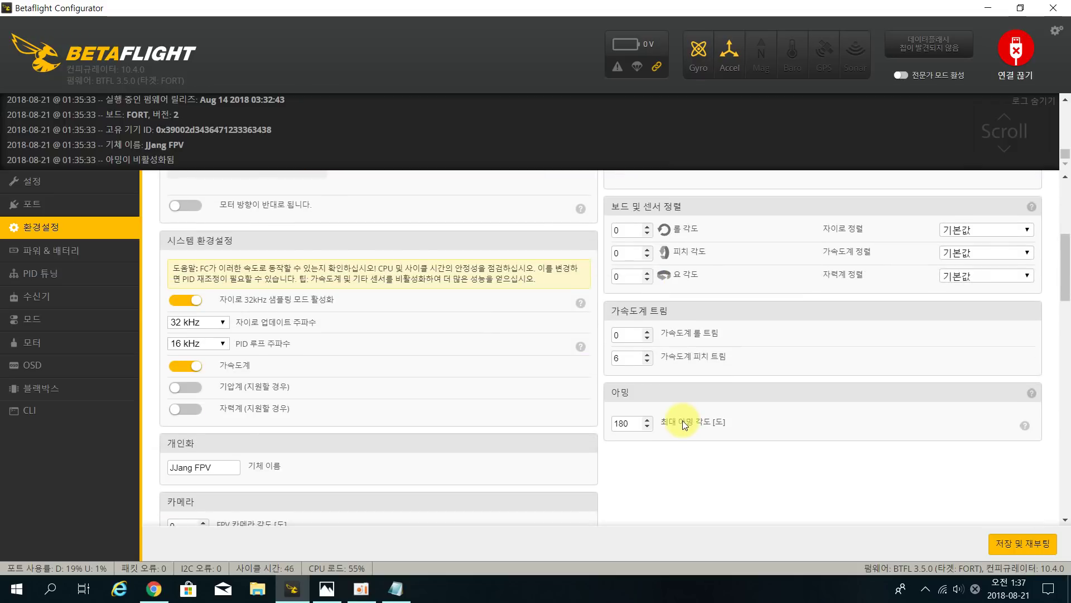
pyautogui.doubleClick(633, 357)
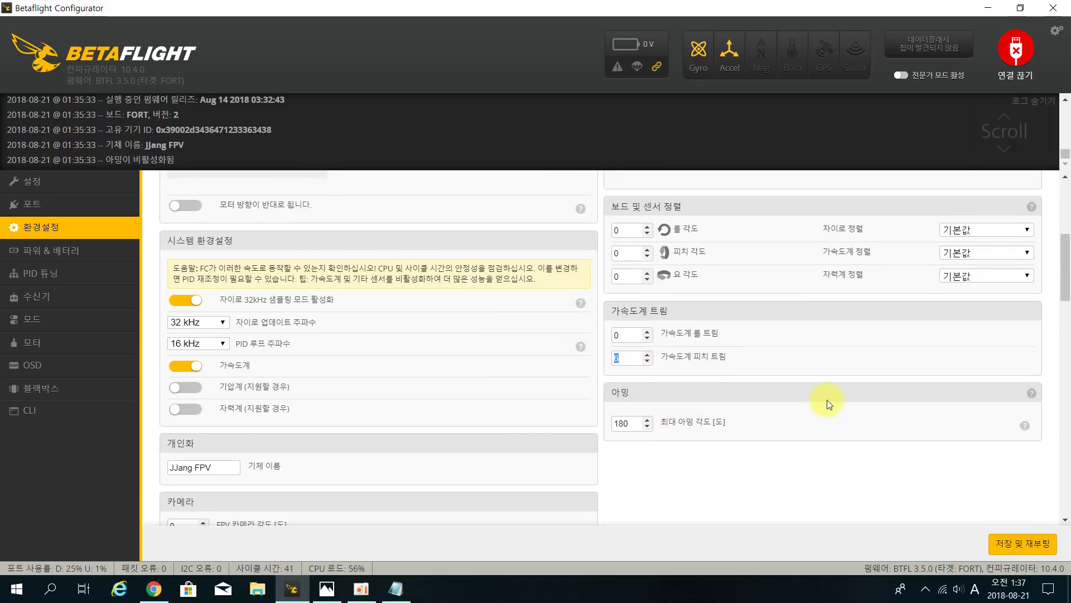
pyautogui.write('0')
# Step: Enable the RX_LOST Dshot beacon in the configuration, then save and reboot the flight controller
pyautogui.scroll(-4, 581, 411)
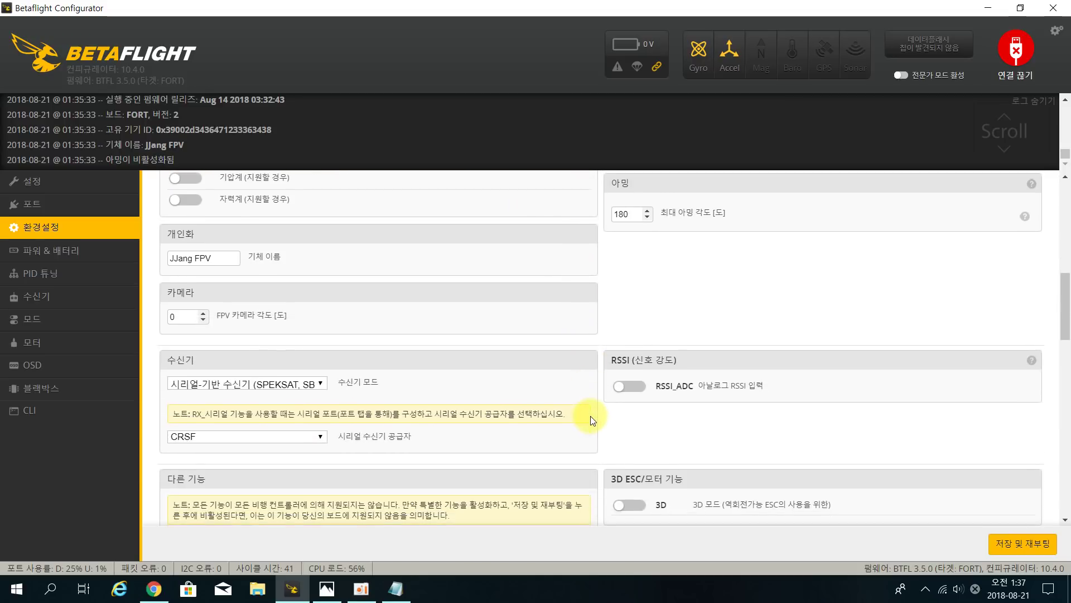
pyautogui.scroll(-6, 583, 414)
pyautogui.scroll(4, 595, 410)
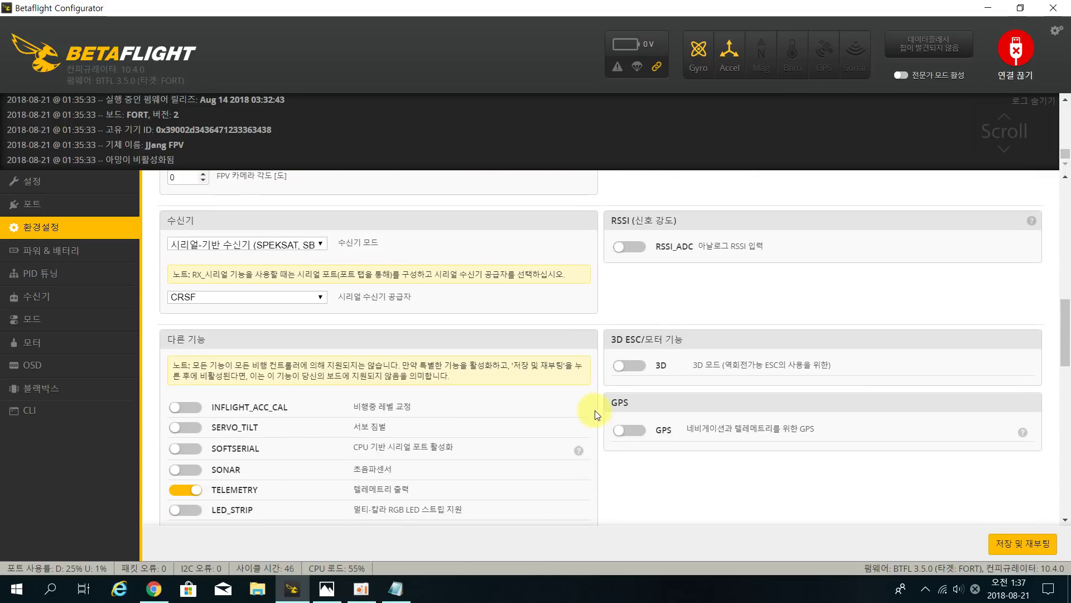
pyautogui.scroll(-6, 595, 410)
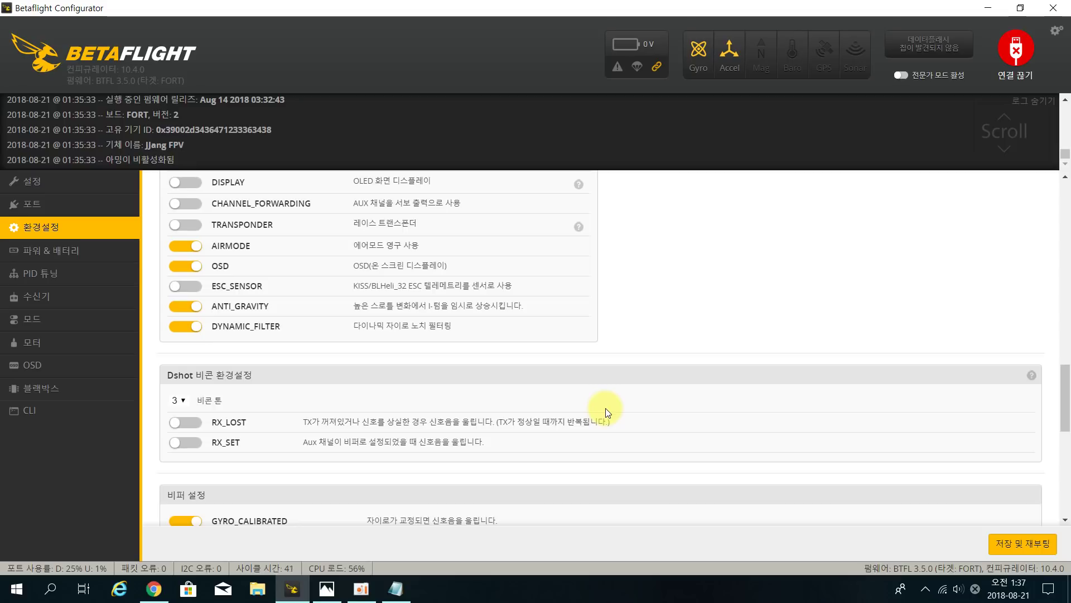
pyautogui.scroll(-1, 618, 403)
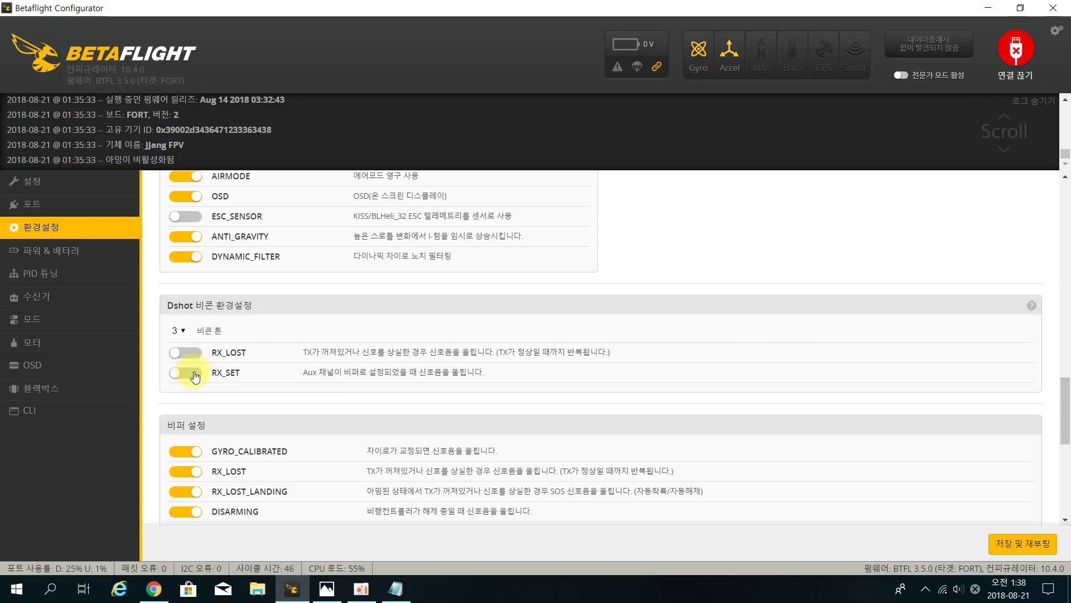
pyautogui.click(188, 354)
pyautogui.scroll(-7, 637, 401)
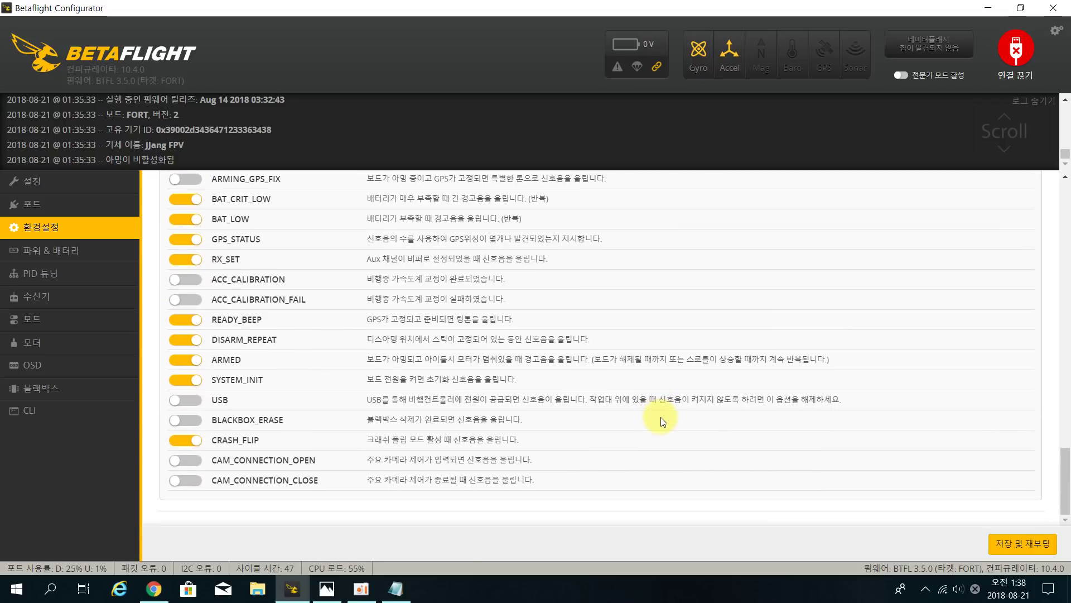
pyautogui.scroll(6, 698, 440)
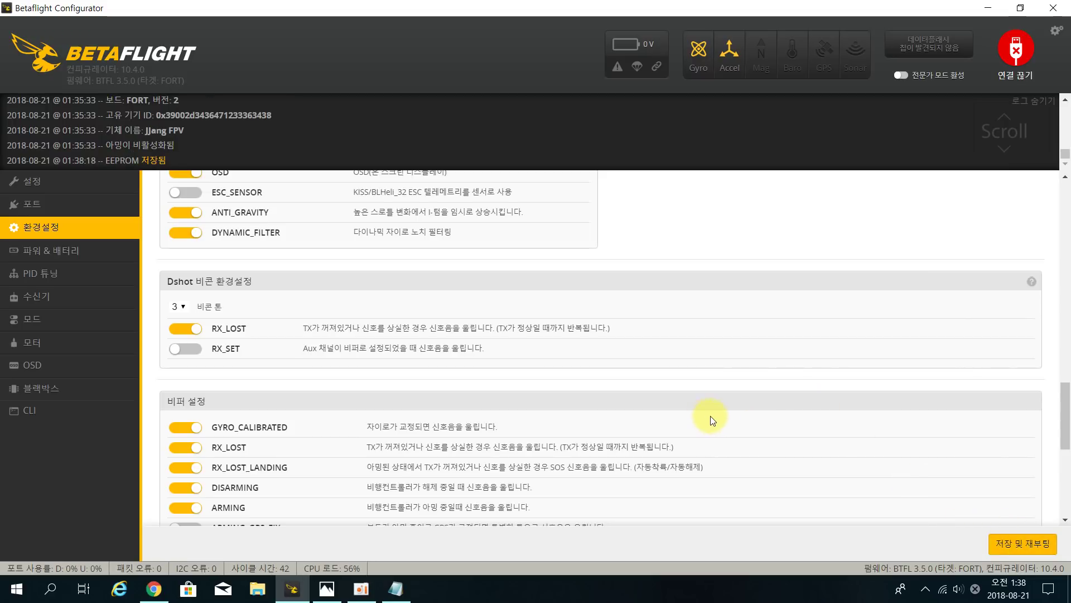
# Step: Review the power and battery settings, the PID and rate values, and the PID controller settings
pyautogui.click(51, 250)
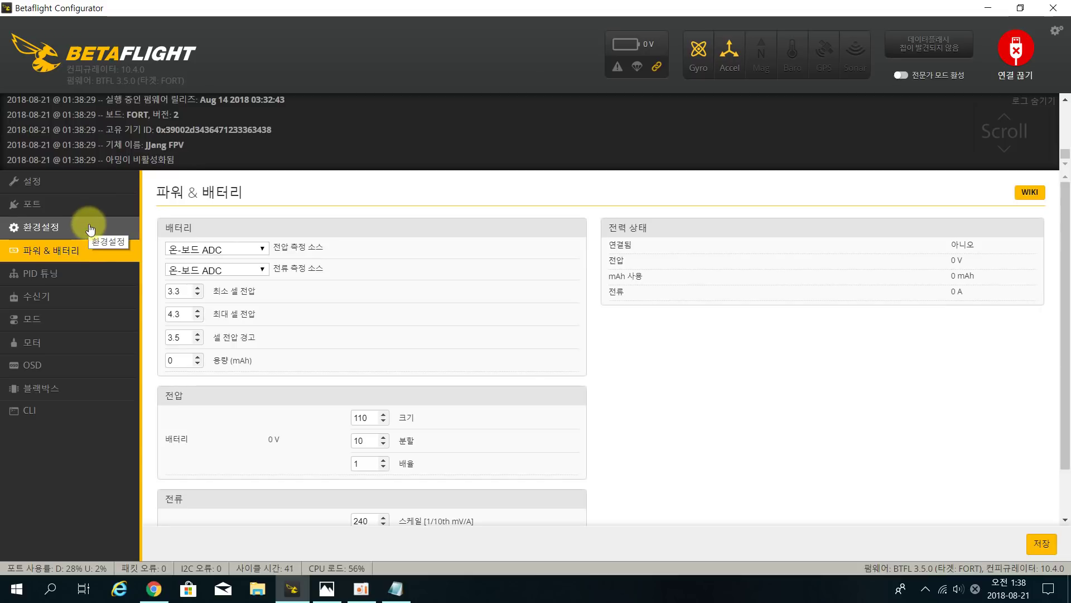
pyautogui.click(97, 274)
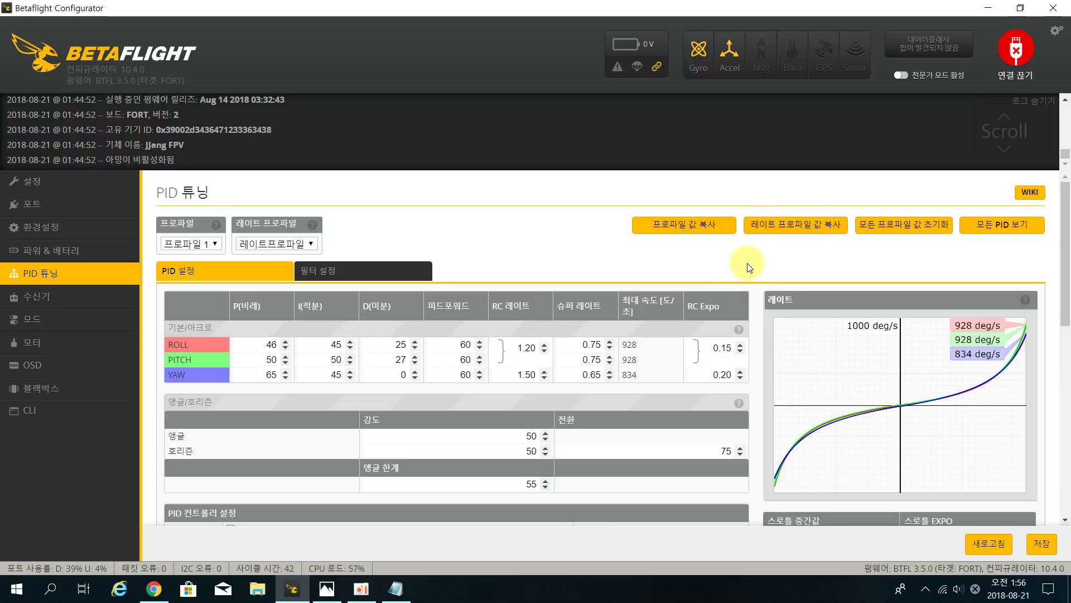
pyautogui.scroll(-4, 748, 268)
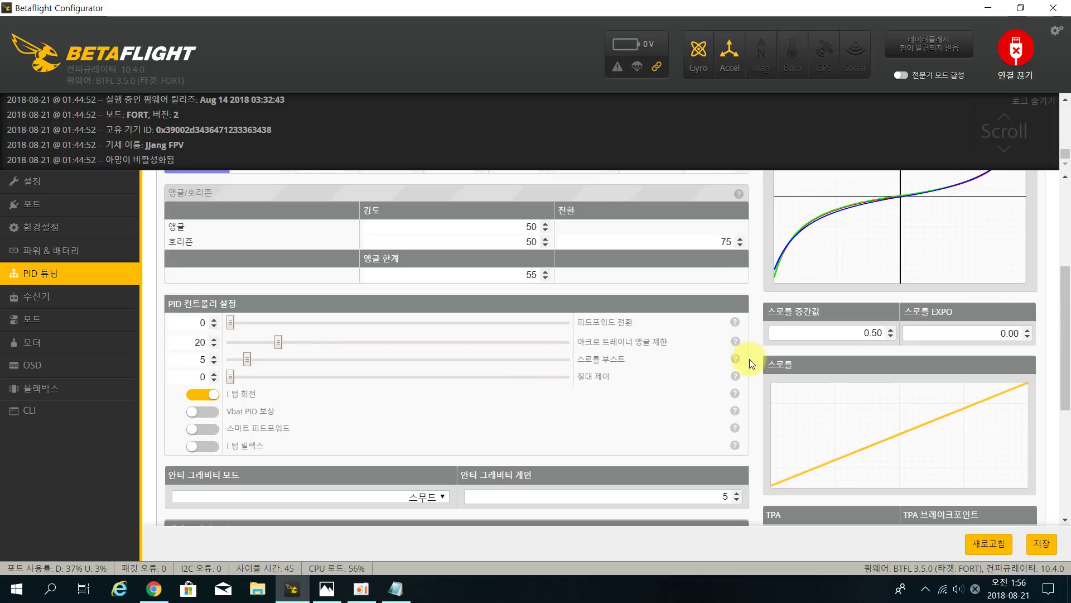
pyautogui.scroll(4, 760, 368)
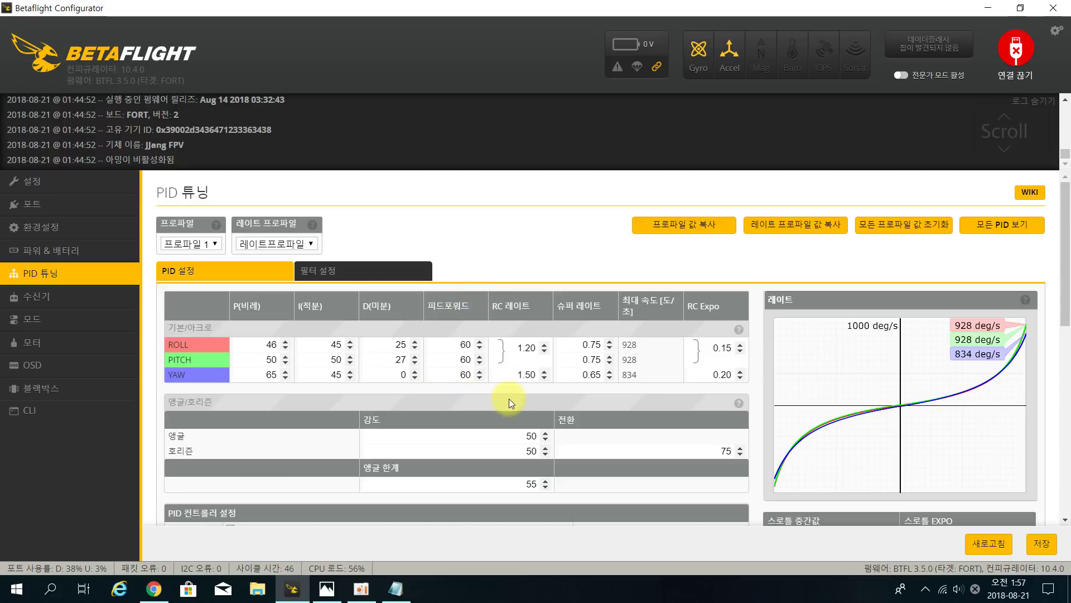
pyautogui.scroll(-3, 599, 386)
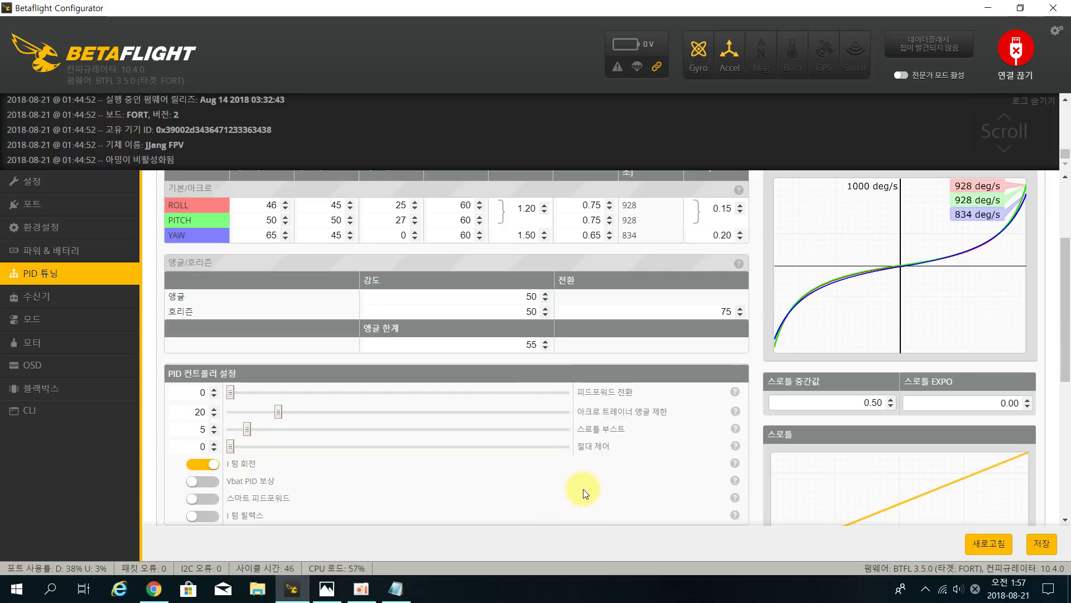
pyautogui.scroll(3, 583, 489)
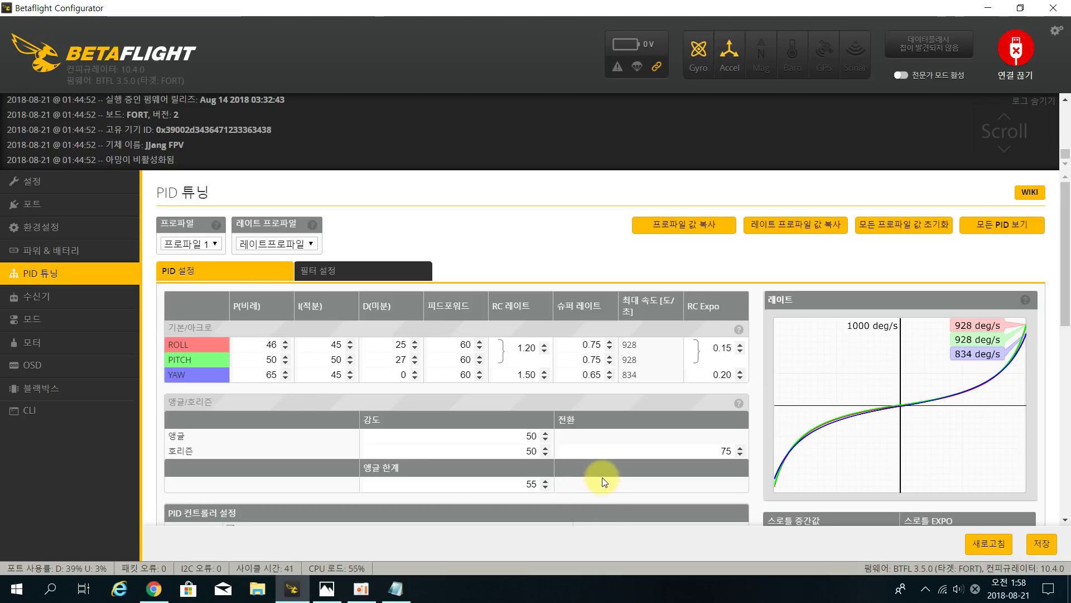
# Step: Compare the setpoint, measurement and D-term curves in setpoint-measurement-and-Dterm.png in Photos with the PID values in Betaflight Configurator
pyautogui.click(323, 590)
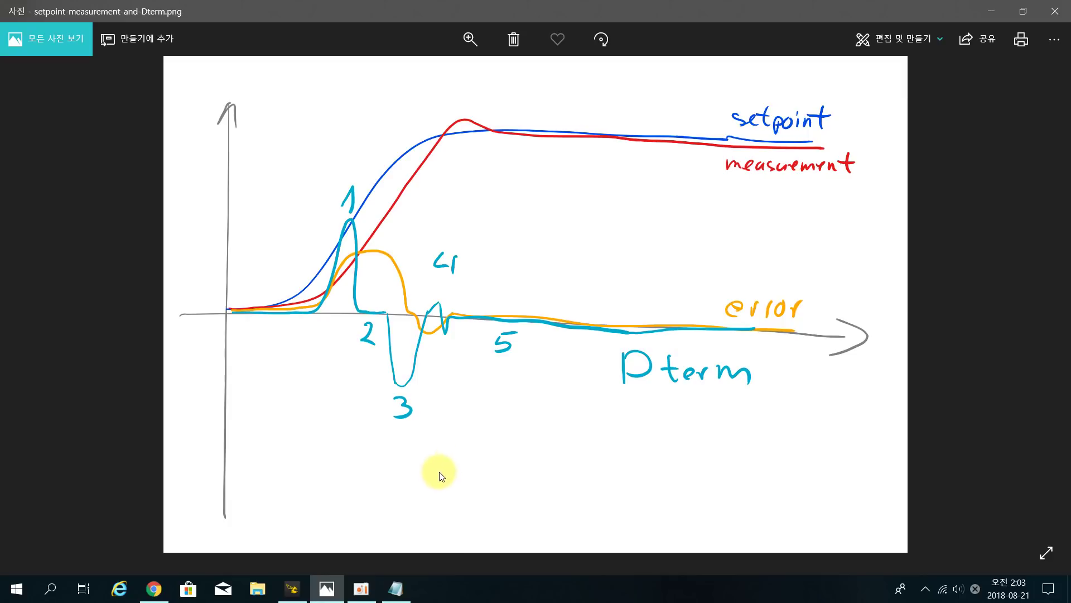
pyautogui.click(292, 589)
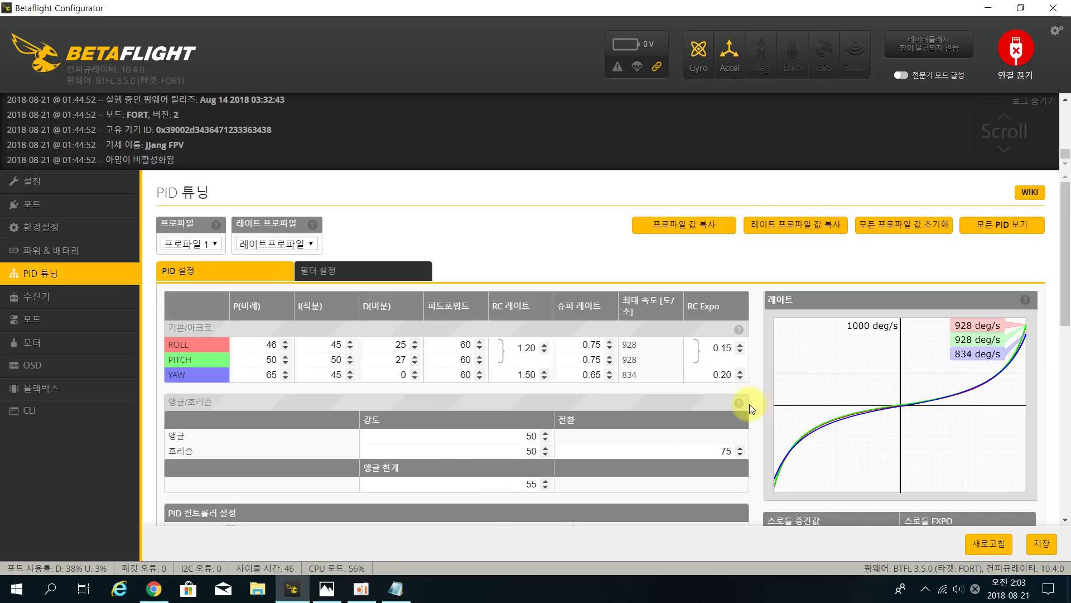
pyautogui.click(327, 589)
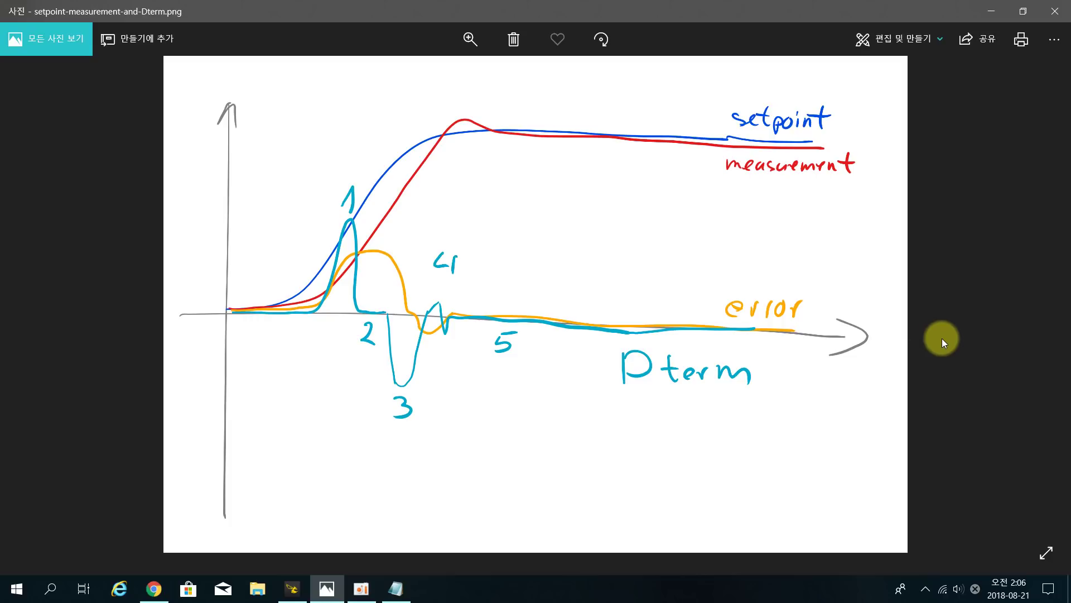
pyautogui.click(292, 589)
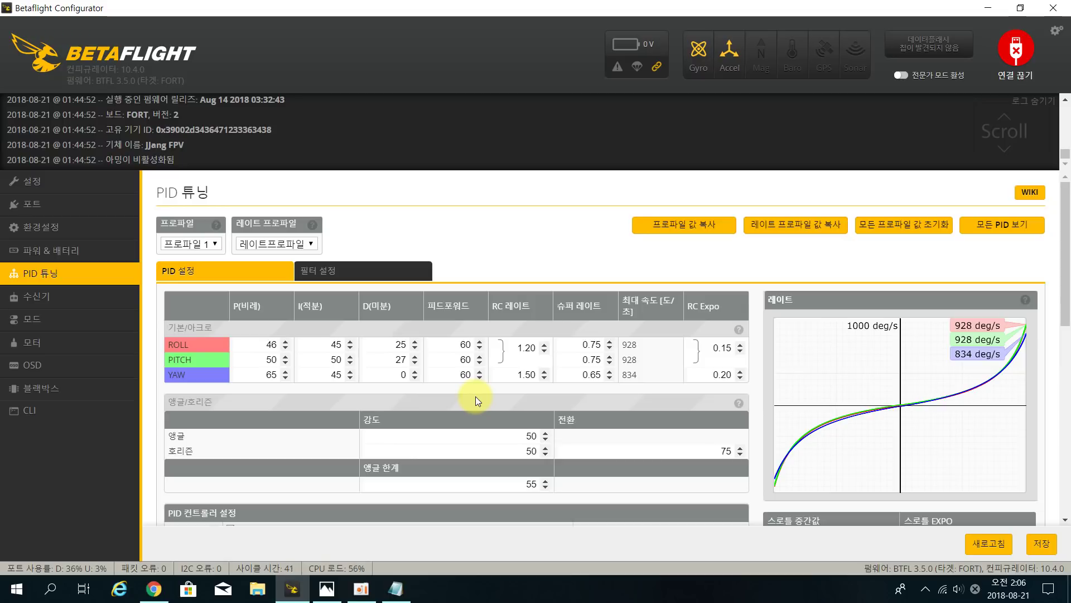
# Step: Raise the feedforward transition in the PID controller settings to 0.17 and increase it further in small increments
pyautogui.scroll(-3, 503, 407)
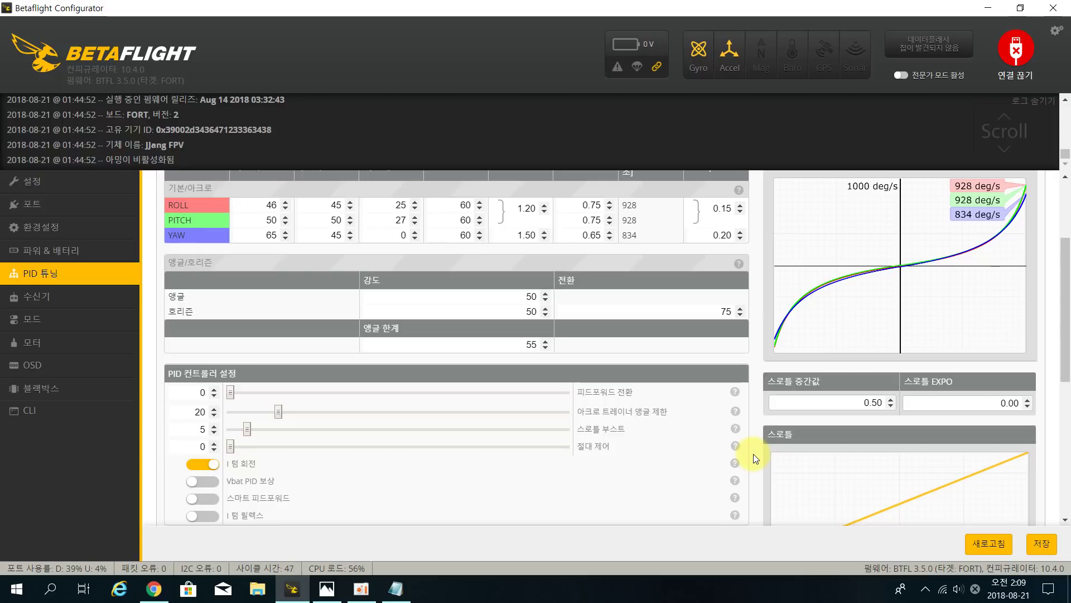
pyautogui.click(251, 393)
pyautogui.click(266, 392)
pyautogui.click(283, 394)
pyautogui.click(214, 390)
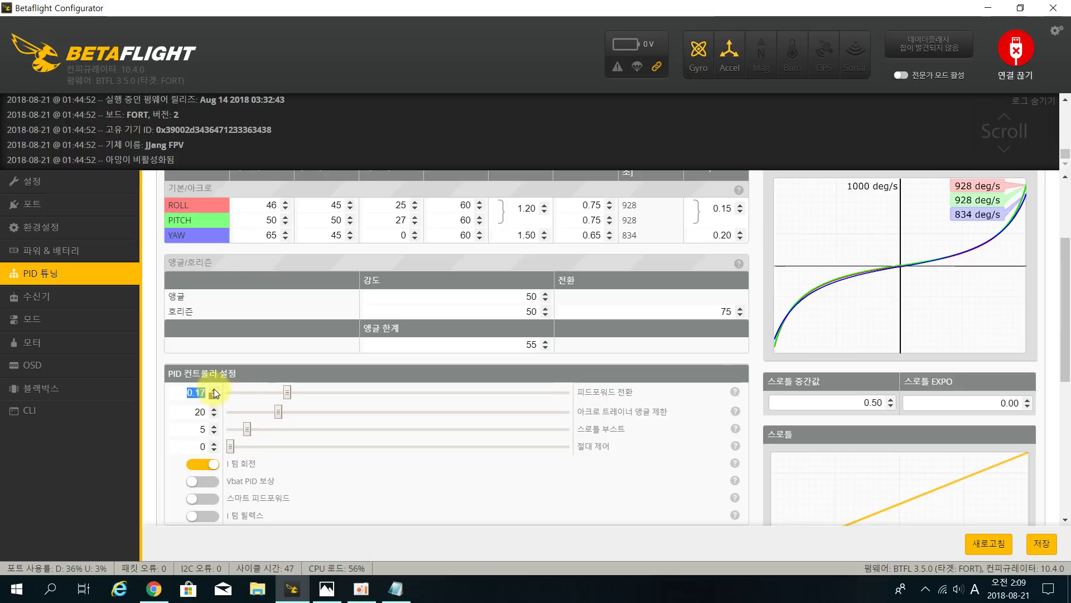
pyautogui.doubleClick(215, 389)
pyautogui.click(216, 389)
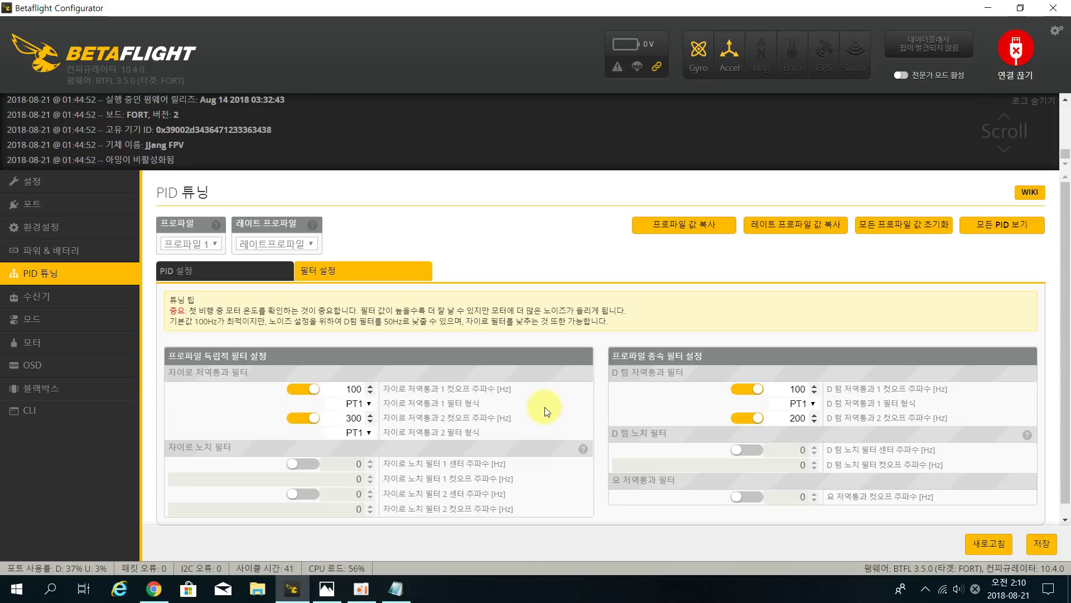
# Step: Return from the filter settings to the PID settings, try the anti gravity mode 스텝 (Step), and set it back to 스무드 (Smooth)
pyautogui.scroll(-1, 565, 397)
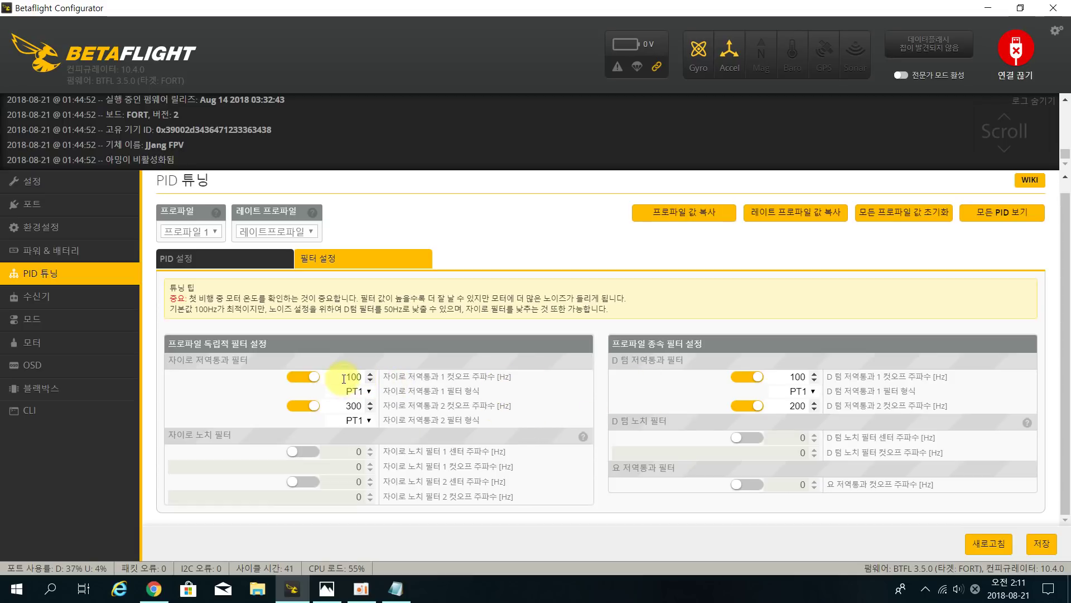
pyautogui.click(182, 267)
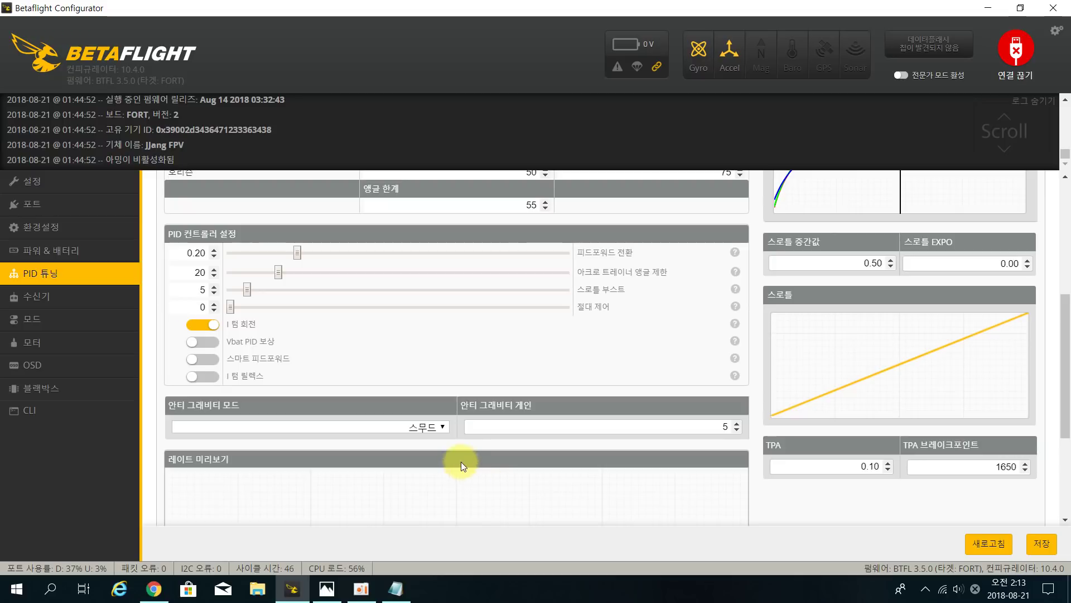
pyautogui.click(447, 427)
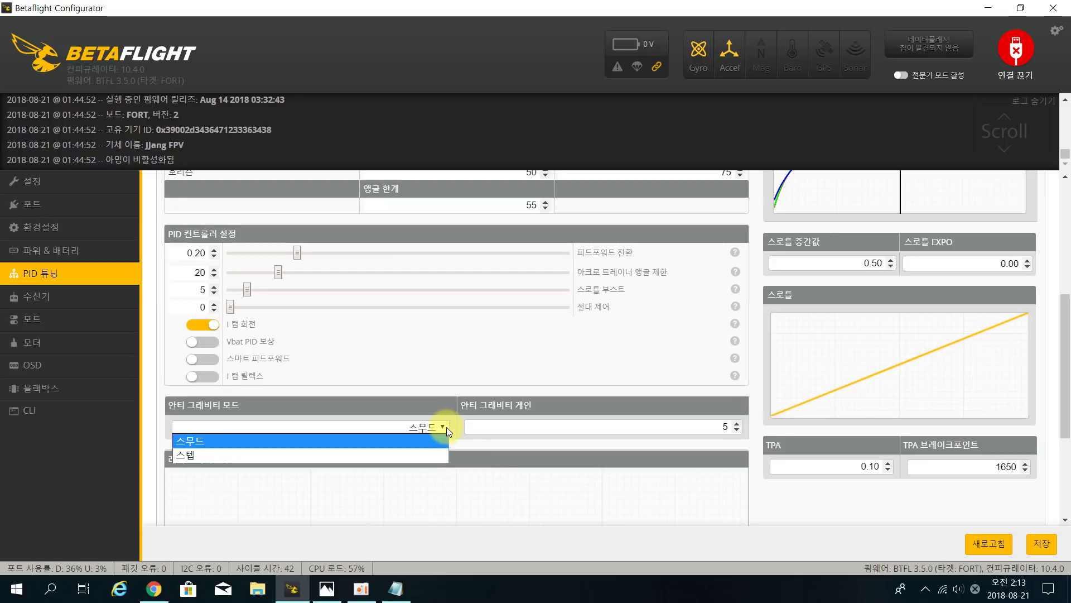
pyautogui.click(437, 454)
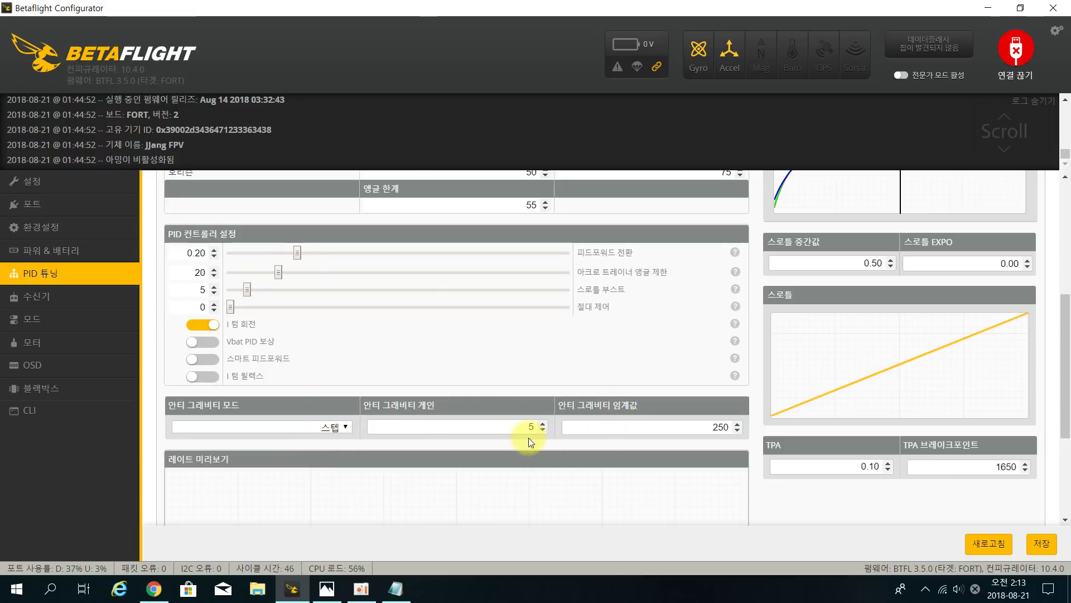
pyautogui.click(347, 427)
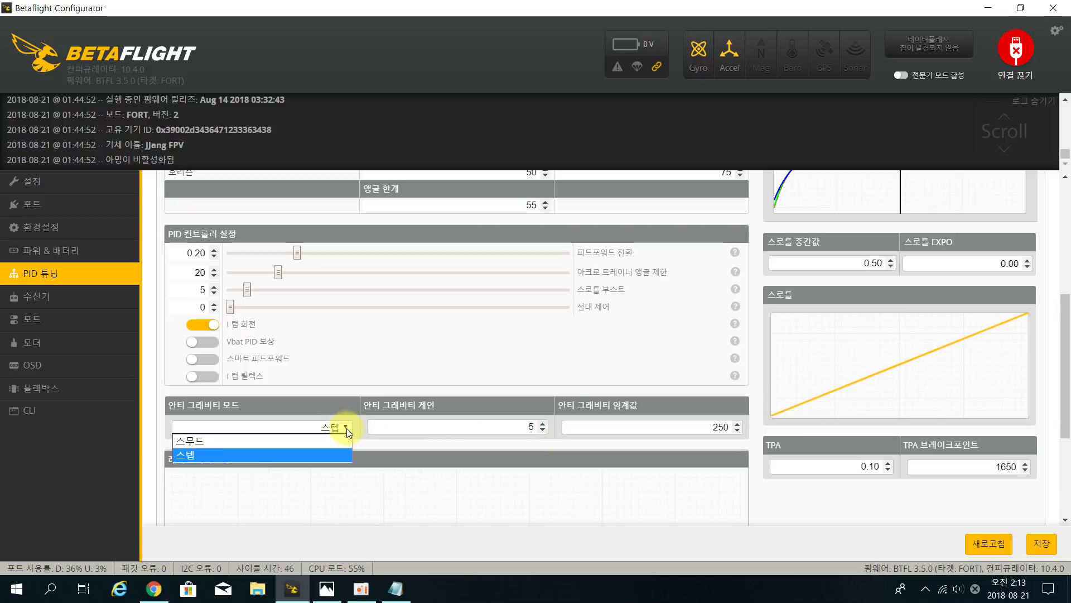
pyautogui.click(341, 438)
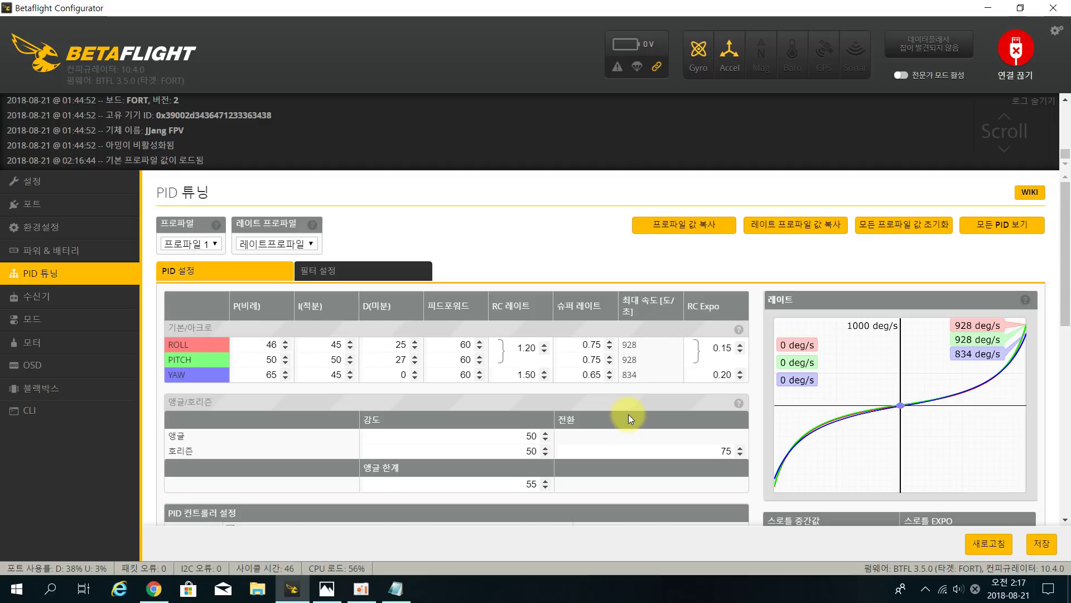
# Step: Look over the PID settings, and switch to Chrome to view the 3.5 tuning notes and Tuning Tips for Betaflight 3.4 wiki pages
pyautogui.scroll(-4, 628, 414)
pyautogui.scroll(4, 628, 414)
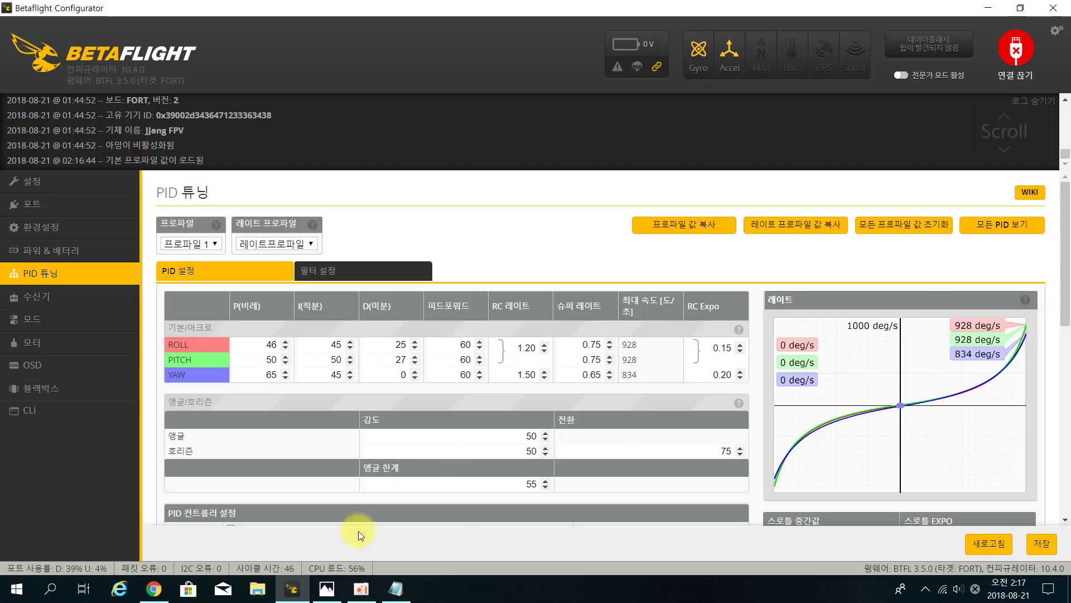
pyautogui.click(153, 588)
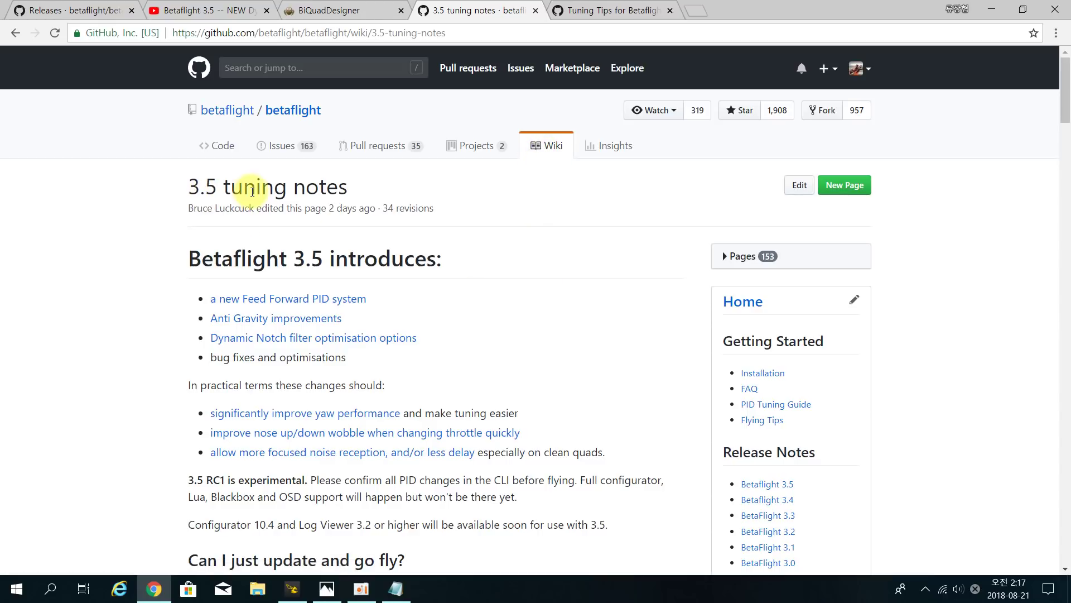
pyautogui.click(630, 16)
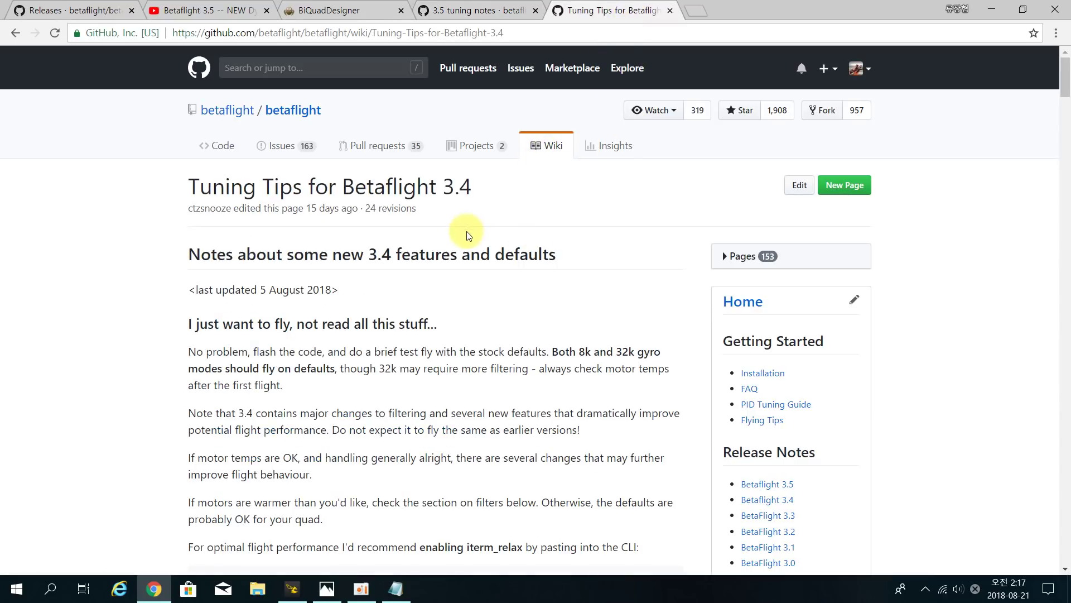
pyautogui.click(479, 10)
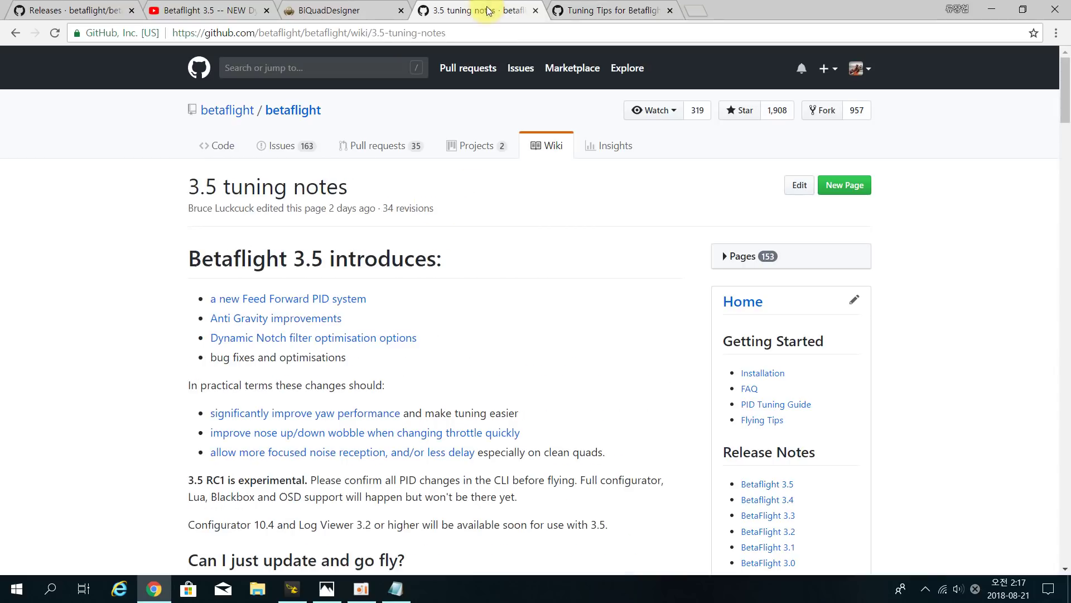
# Step: Check the reference image 5cAs0NX - Imgur.png in Photos, and set the ROLL P, I and D to 50, 60 and 32 in Betaflight Configurator
pyautogui.click(327, 595)
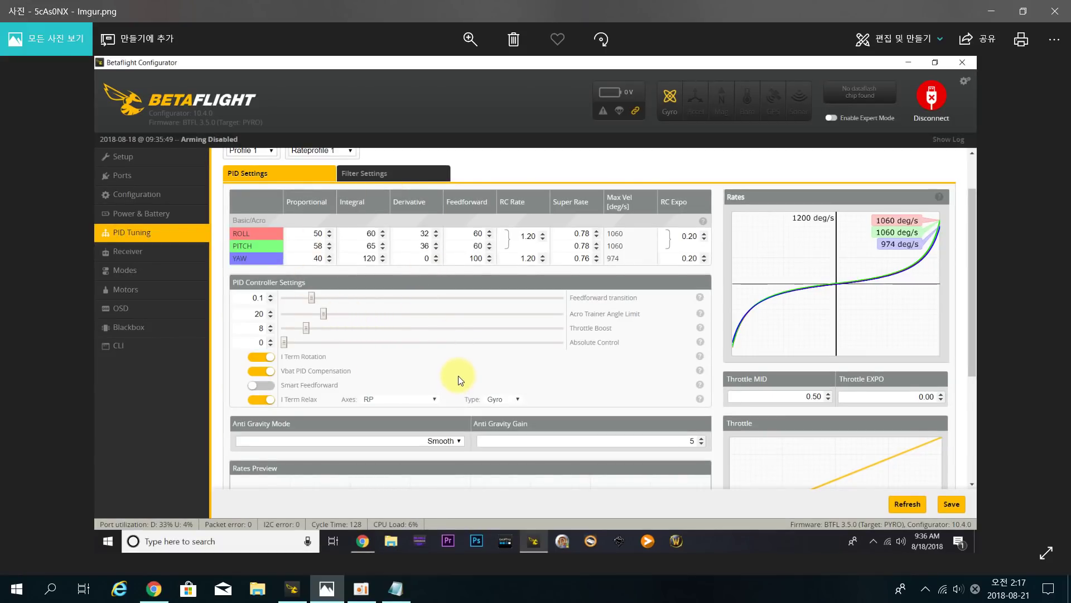
pyautogui.moveTo(296, 597)
pyautogui.click(292, 589)
pyautogui.doubleClick(263, 345)
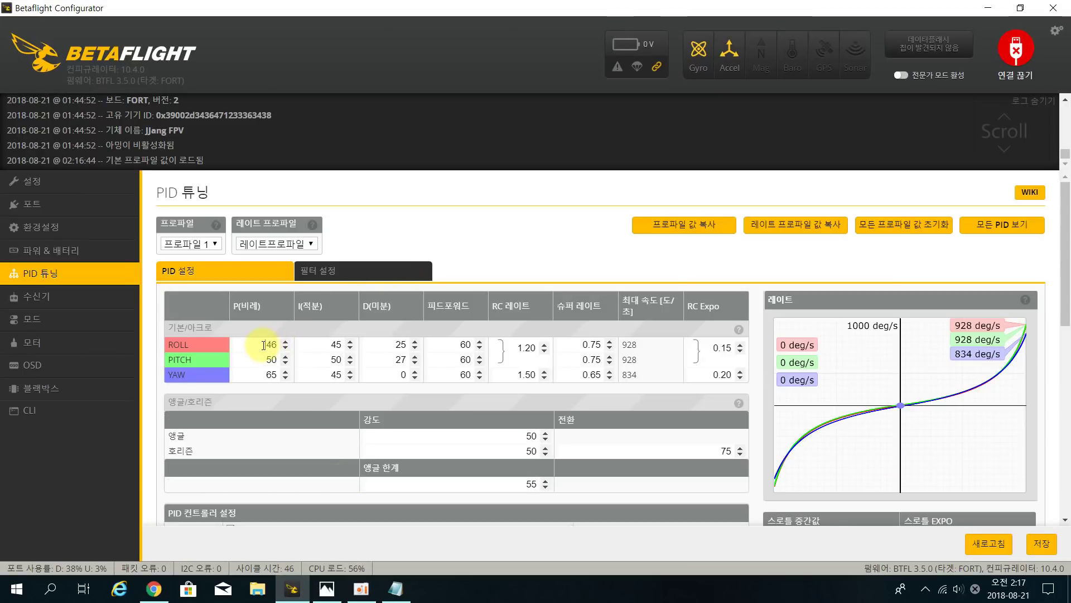
pyautogui.write('50')
pyautogui.press('Tab')
pyautogui.write('60')
pyautogui.press('Tab')
pyautogui.write('32')
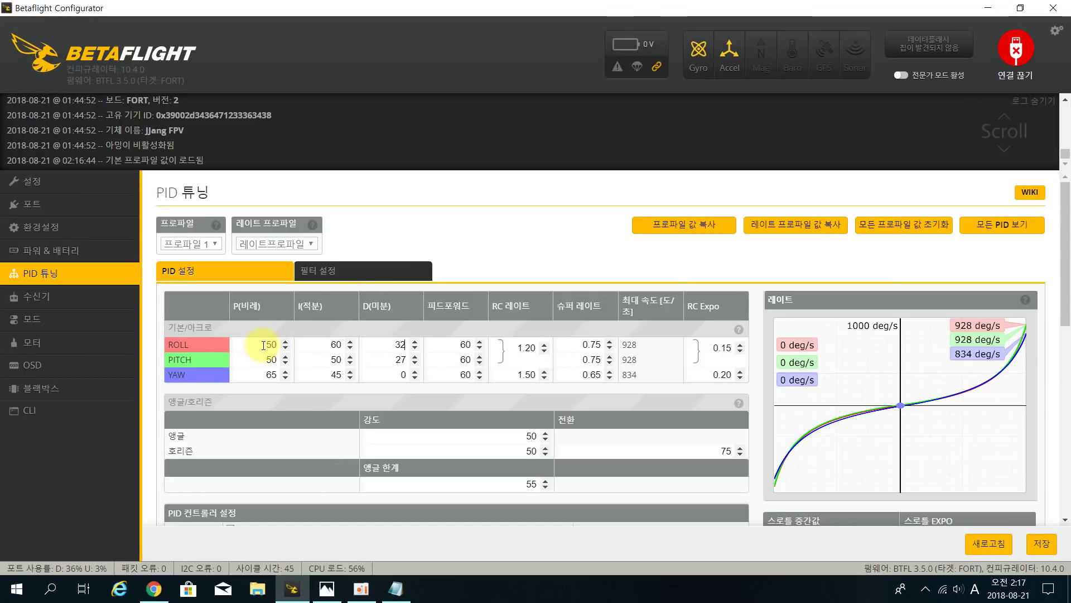
# Step: Set the PITCH P, I and D values to 58, 65 and 36, matching the reference image in Photos
pyautogui.hotkey('alt', 'Tab')
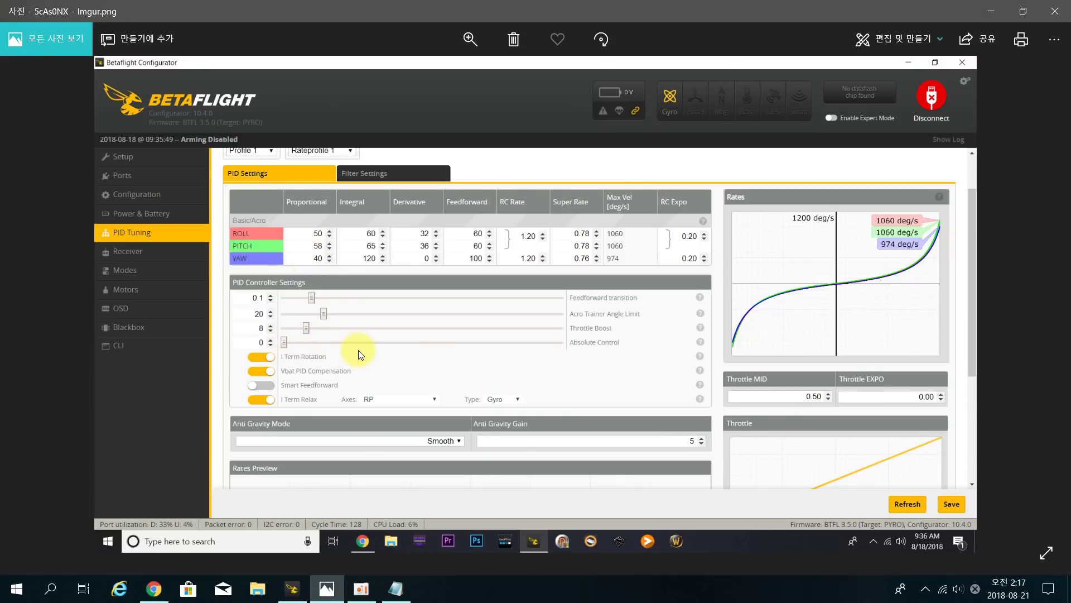
pyautogui.hotkey('alt', 'Tab')
pyautogui.doubleClick(271, 360)
pyautogui.write('58')
pyautogui.press('Tab')
pyautogui.write('65')
pyautogui.press('Tab')
pyautogui.write('36')
# Step: Set the YAW P to 40, I to 120 and feedforward to 100, matching the reference image in Photos
pyautogui.hotkey('alt', 'Tab')
pyautogui.hotkey('alt', 'Tab')
pyautogui.doubleClick(271, 374)
pyautogui.write('40')
pyautogui.press('Tab')
pyautogui.write('120')
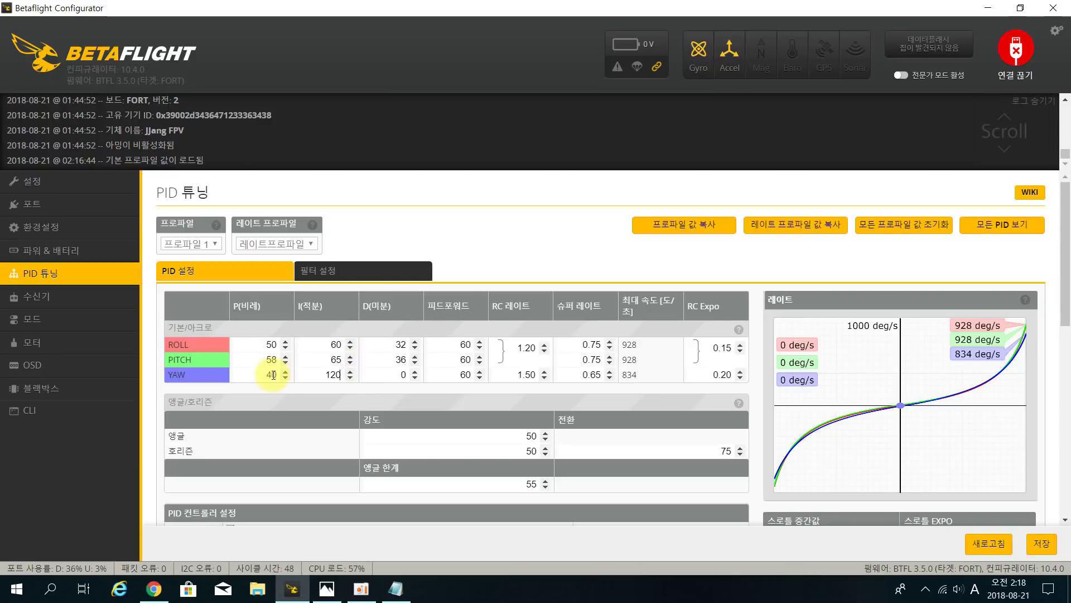
pyautogui.doubleClick(465, 375)
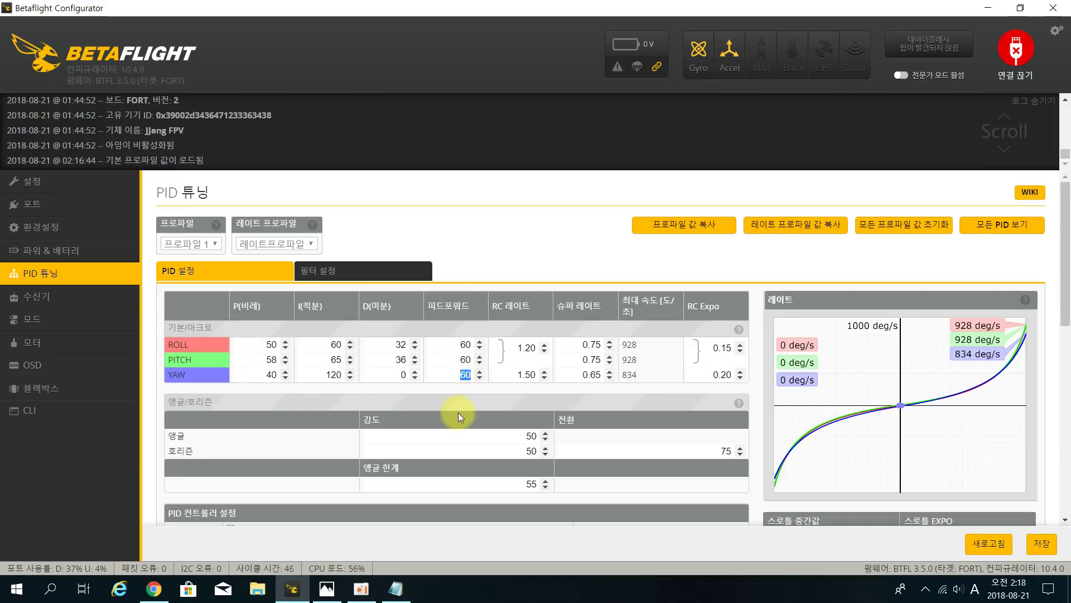
pyautogui.write('100')
# Step: Set the throttle boost to 8 and the feedforward transition to 0.1 in the PID controller settings, following the reference image
pyautogui.scroll(-4, 501, 390)
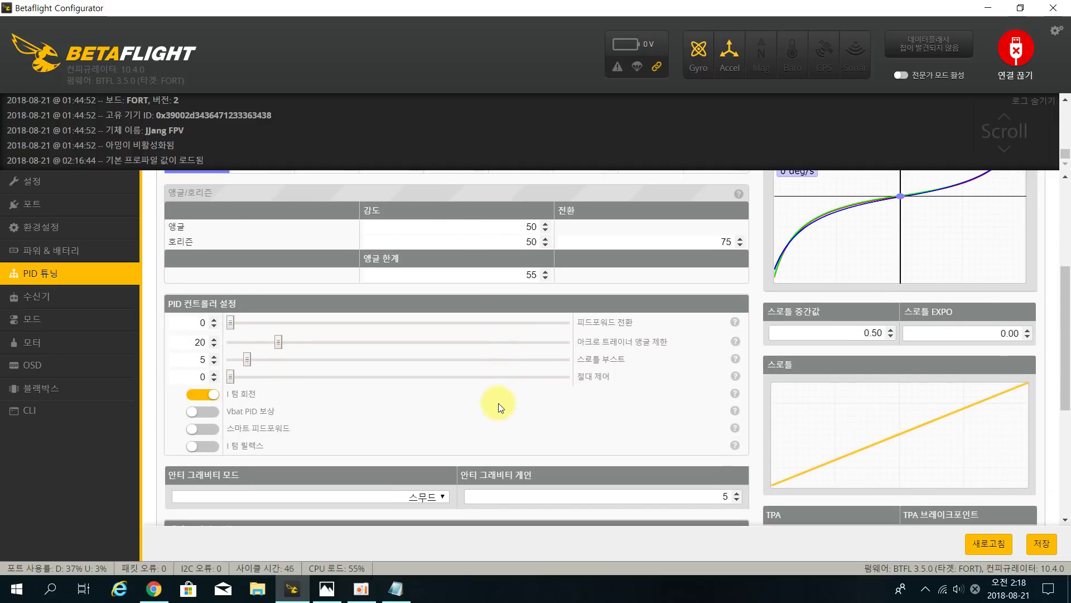
pyautogui.hotkey('alt', 'Tab')
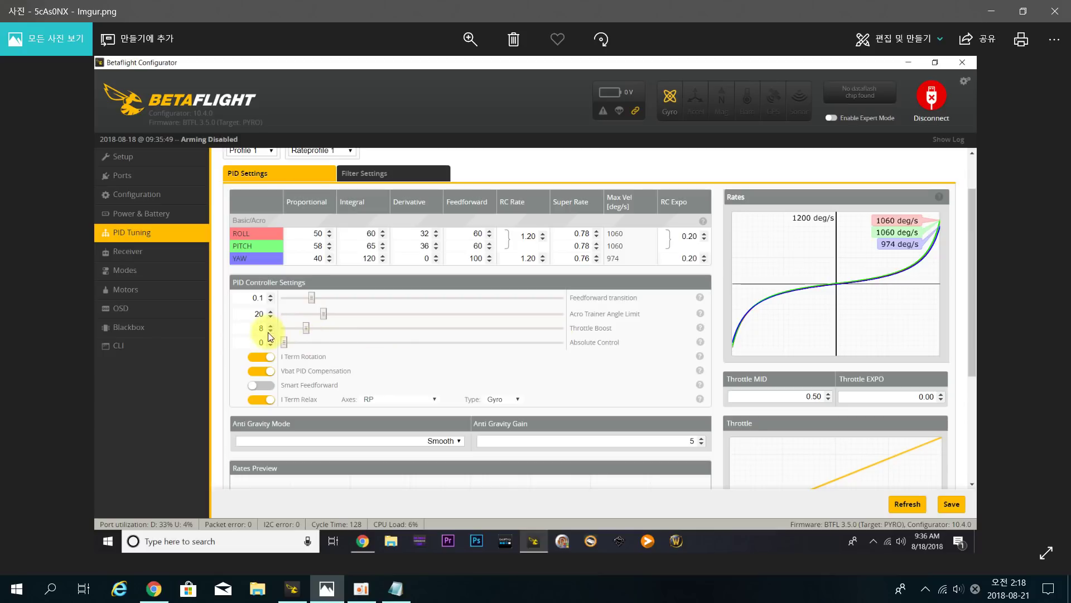
pyautogui.hotkey('alt', 'Tab')
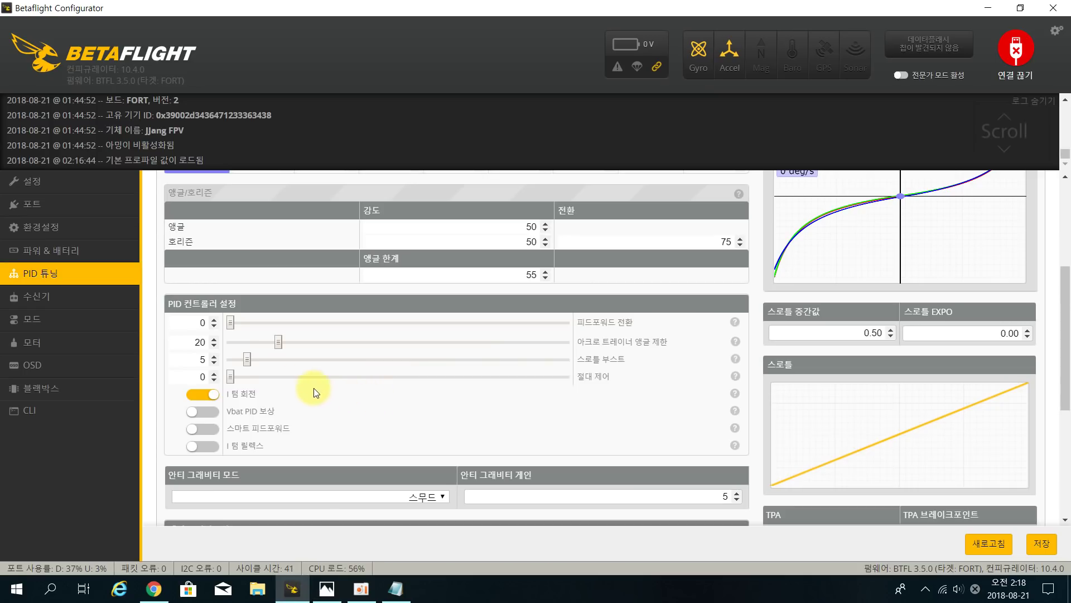
pyautogui.moveTo(247, 359); pyautogui.dragTo(254, 359)
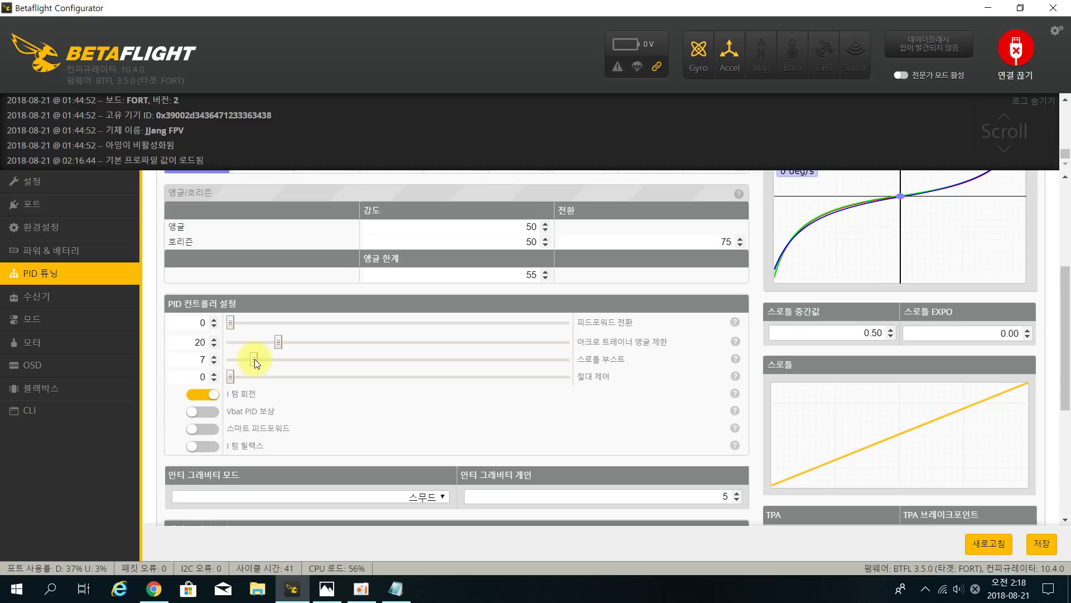
pyautogui.click(216, 356)
pyautogui.moveTo(231, 326); pyautogui.dragTo(253, 323)
pyautogui.doubleClick(197, 323)
pyautogui.write('0.1')
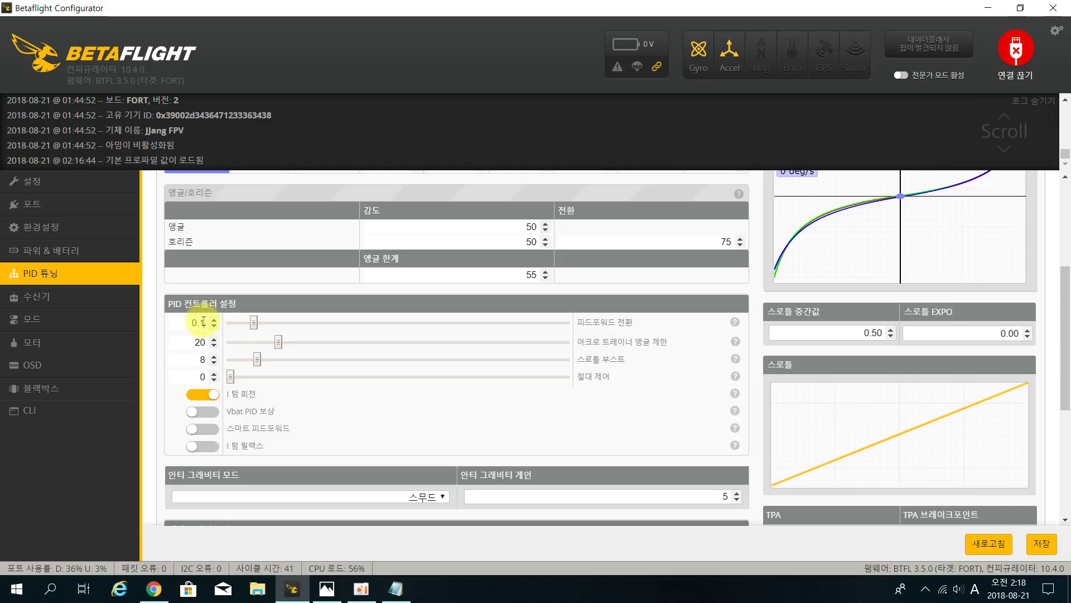
pyautogui.click(352, 426)
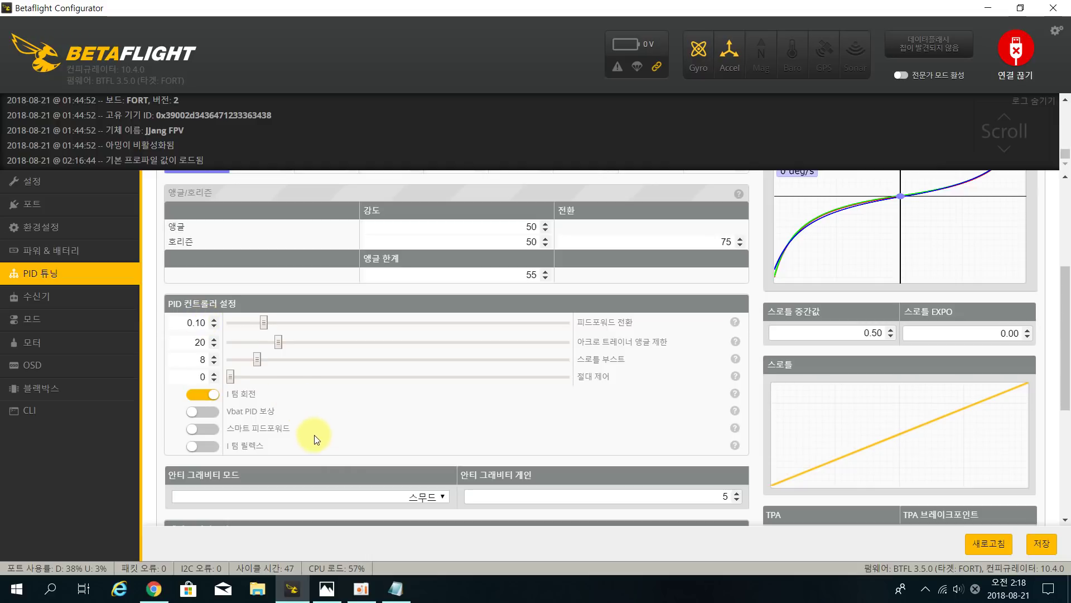
# Step: Enable Vbat PID compensation and I term relax in the PID controller settings
pyautogui.click(212, 412)
pyautogui.click(204, 446)
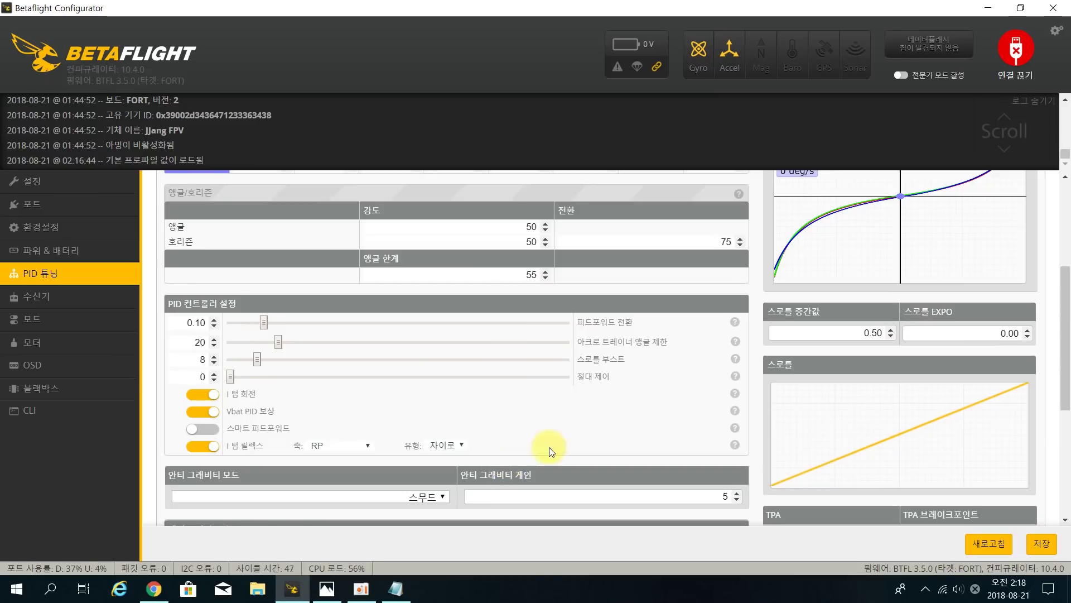
pyautogui.scroll(3, 635, 437)
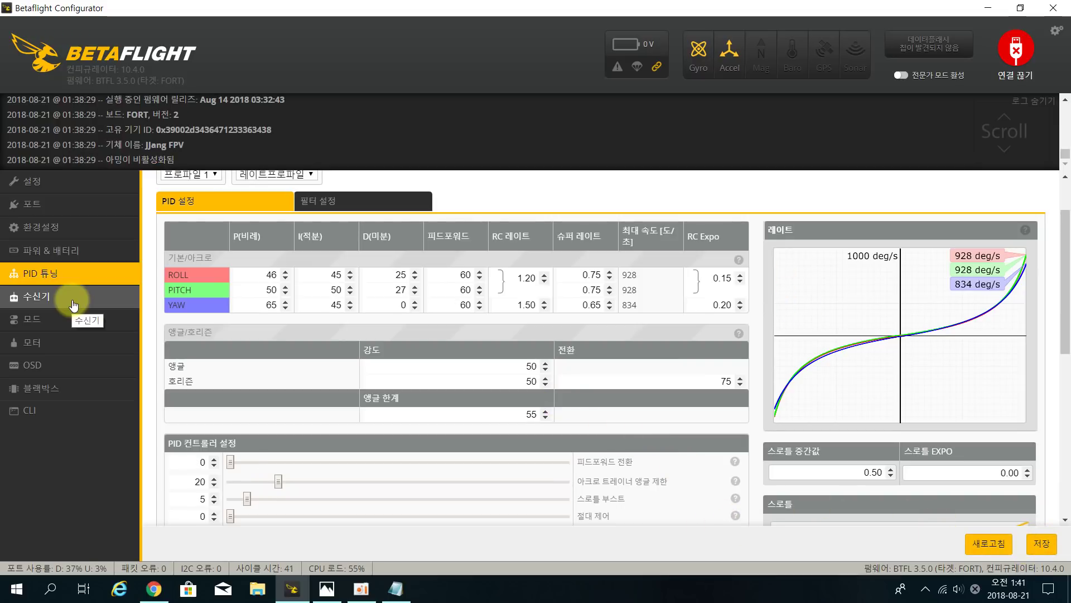
# Step: Open the receiver settings and examine the RC smoothing choices for smoothing type, smoothed channels and RC interpolation
pyautogui.click(73, 303)
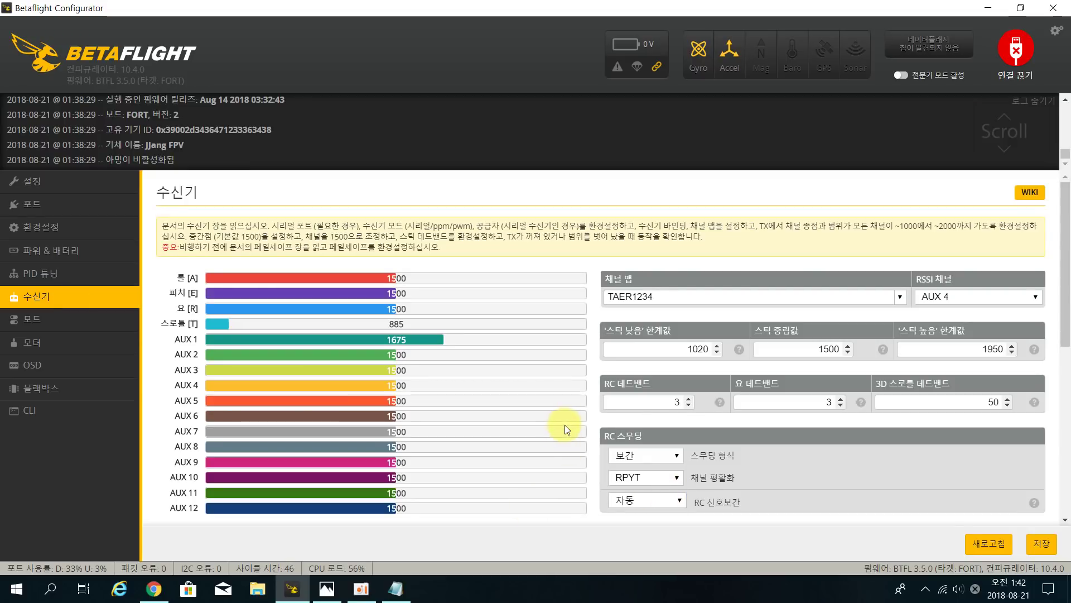
pyautogui.scroll(-3, 558, 410)
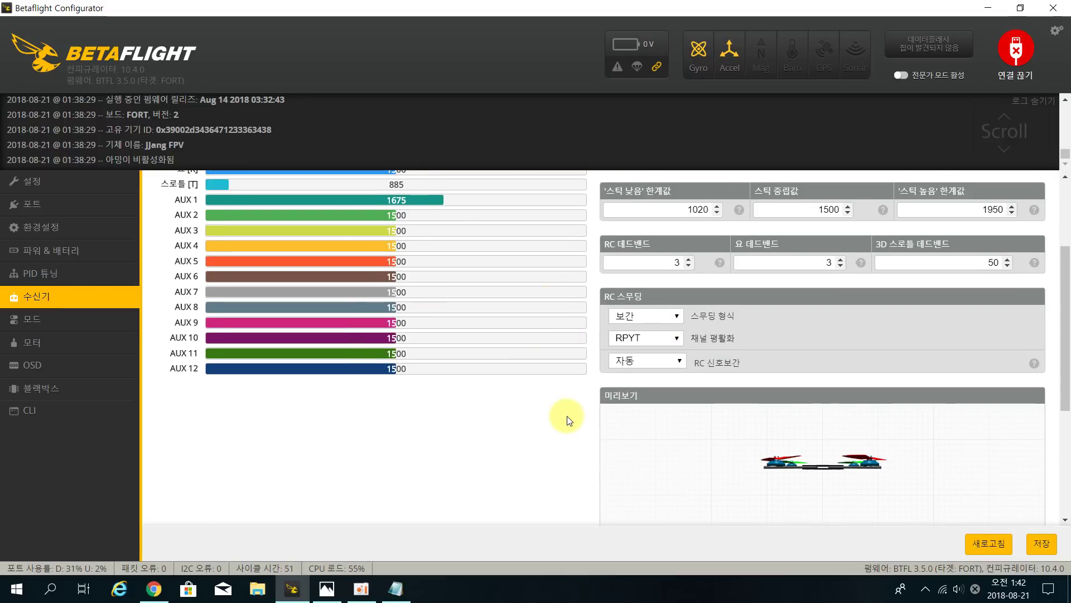
pyautogui.scroll(2, 558, 416)
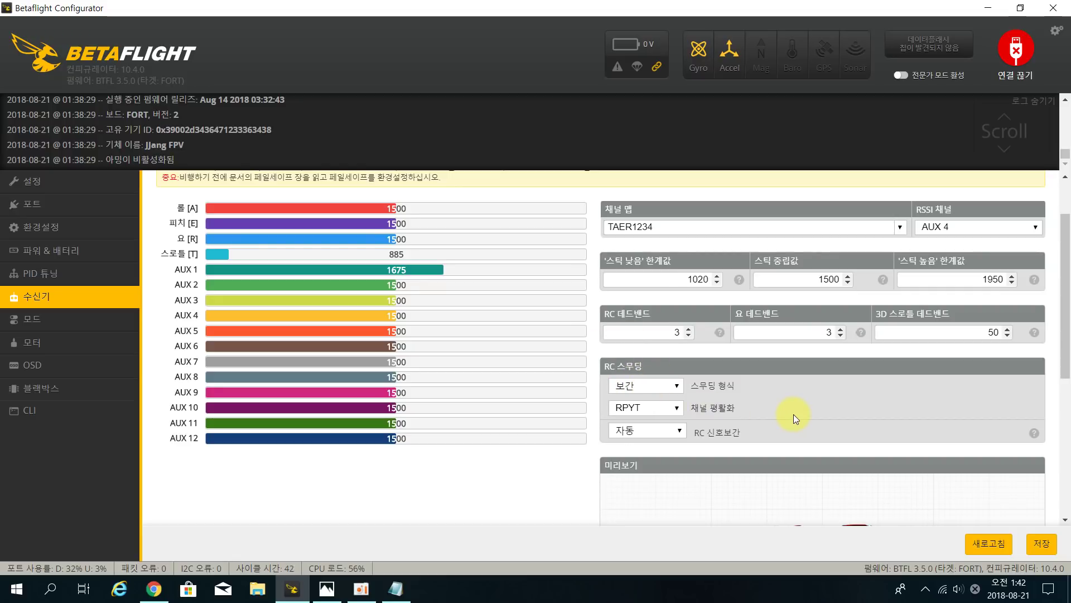
pyautogui.click(665, 431)
pyautogui.click(655, 473)
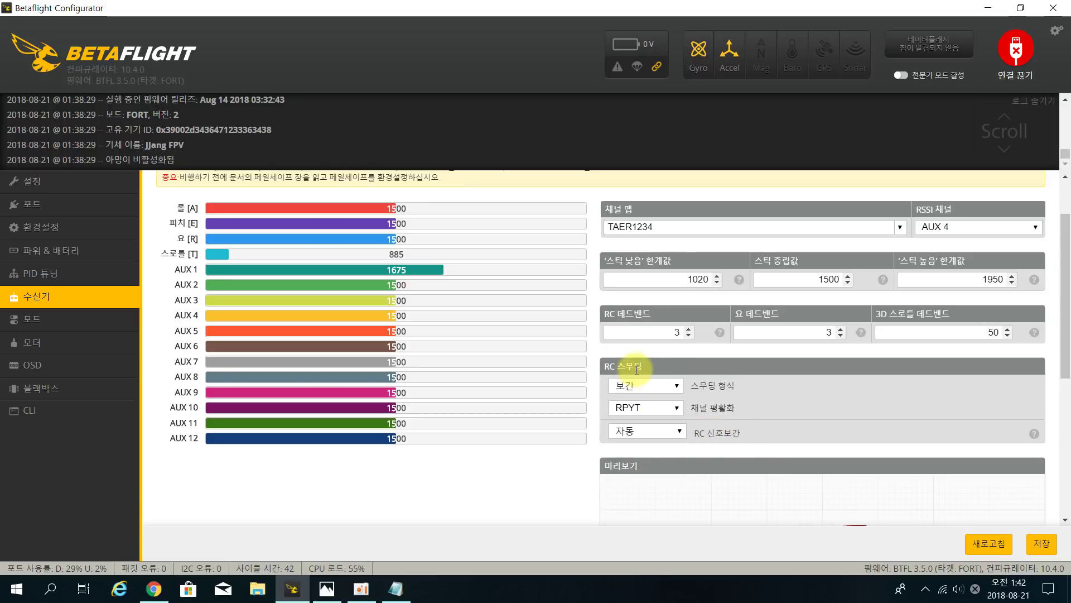
pyautogui.click(667, 392)
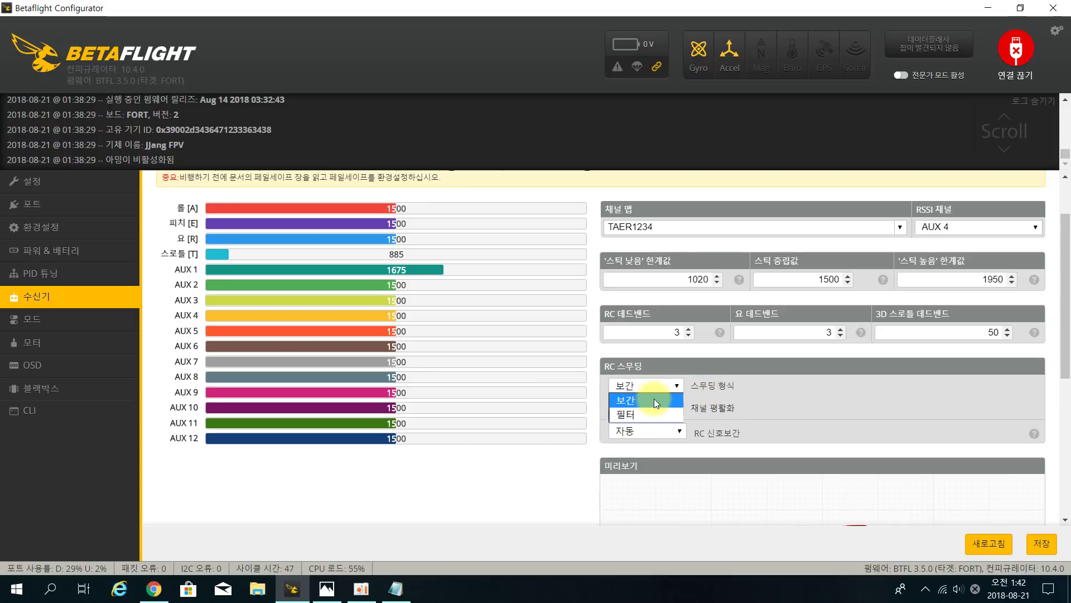
pyautogui.click(724, 398)
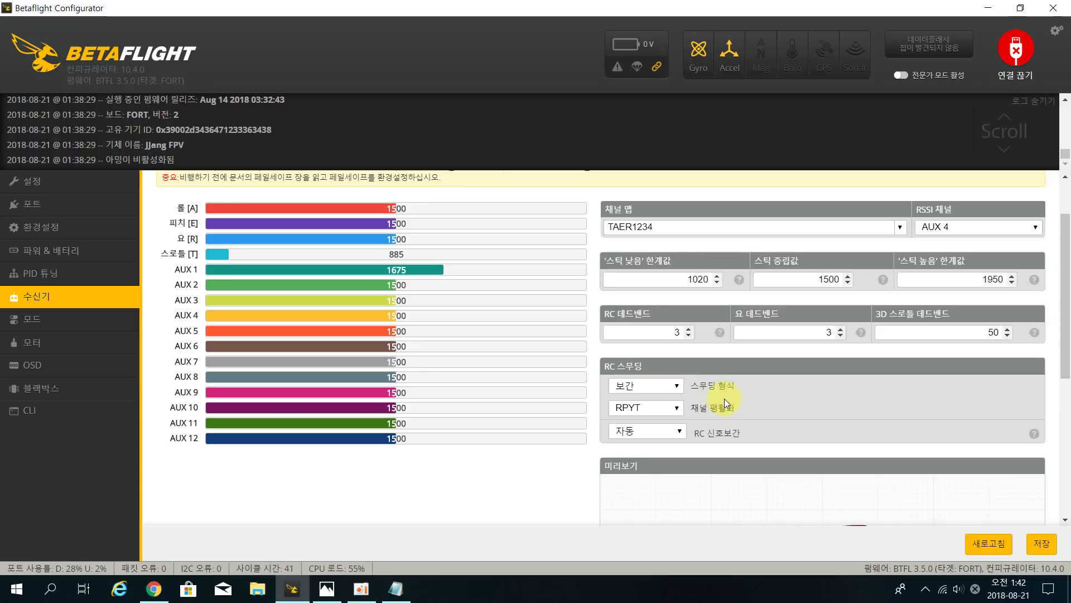
pyautogui.click(672, 409)
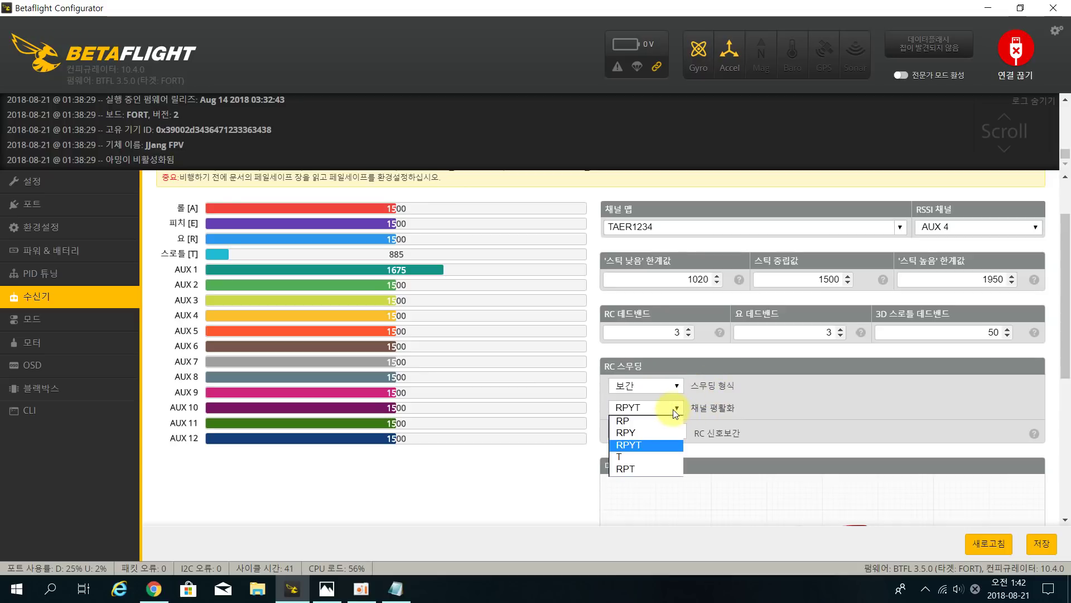
pyautogui.click(656, 447)
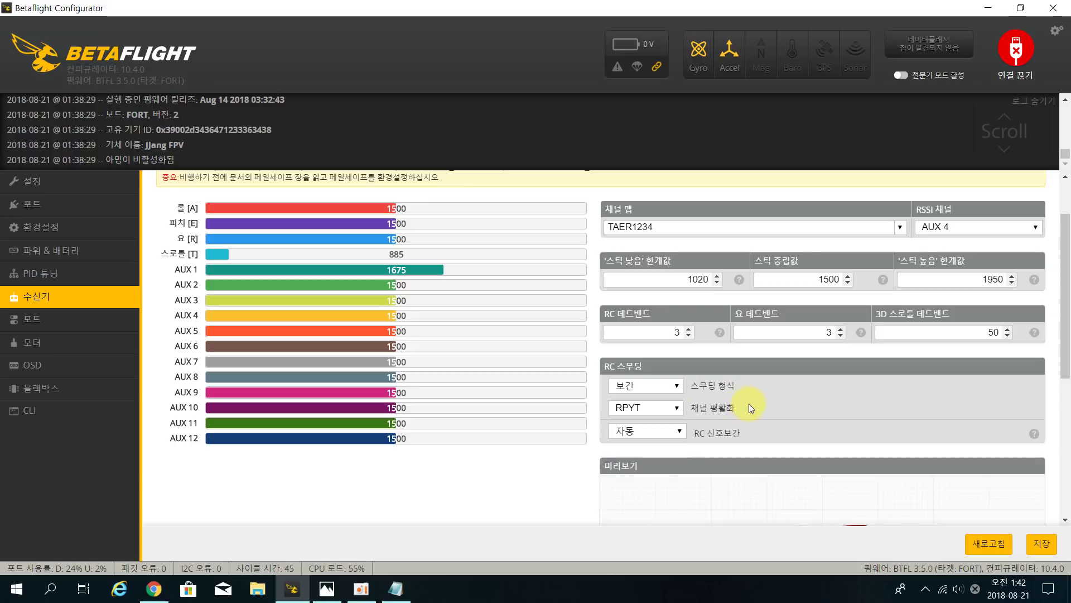
# Step: Set the RC smoothing type to filter (필터) and keep RPYT as the smoothed channels
pyautogui.click(675, 387)
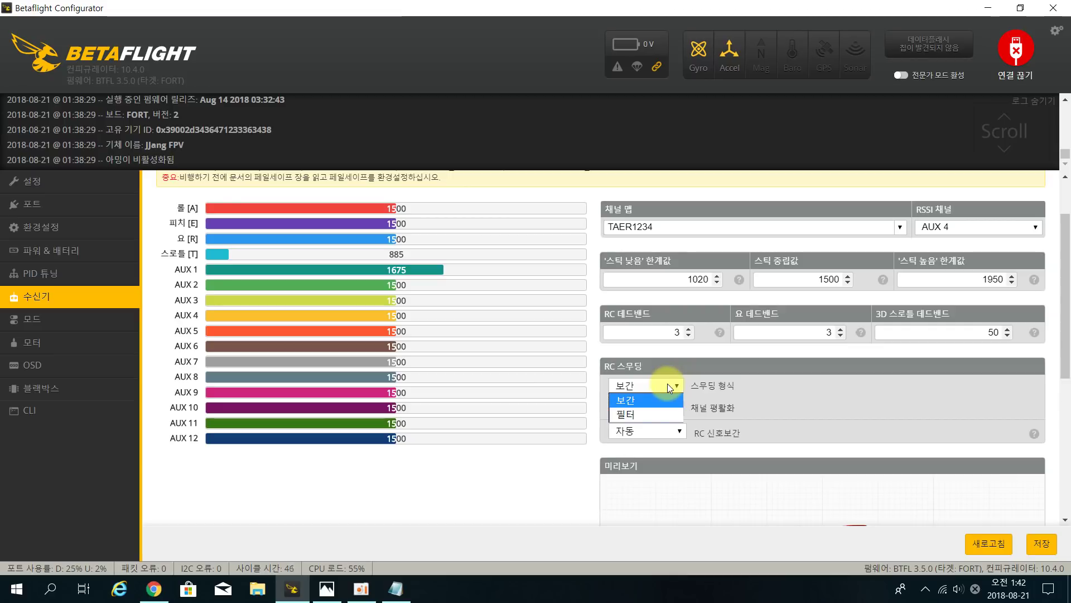
pyautogui.click(653, 415)
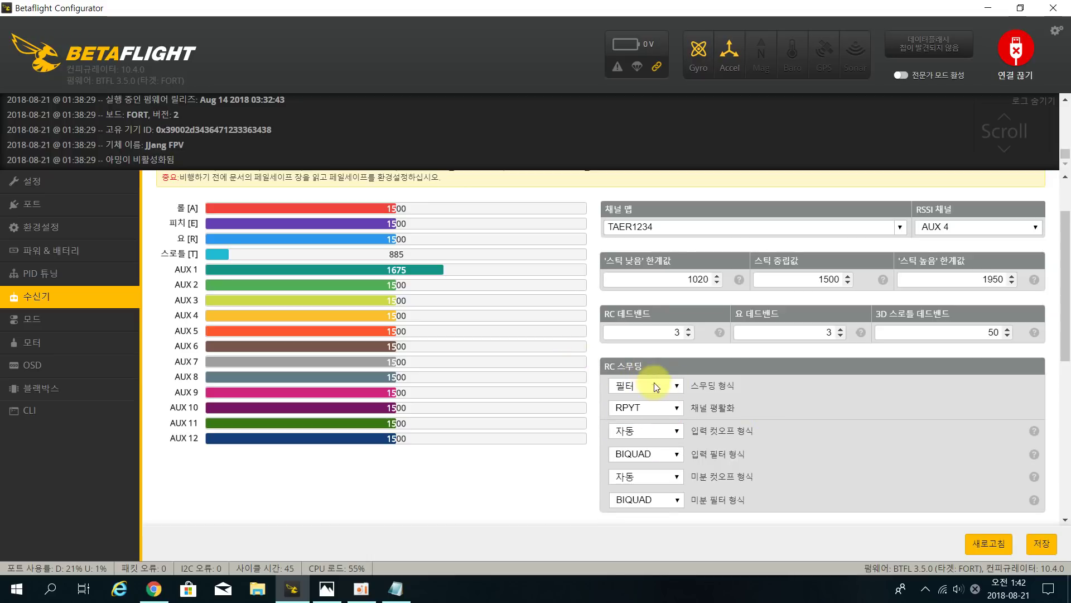
pyautogui.click(647, 410)
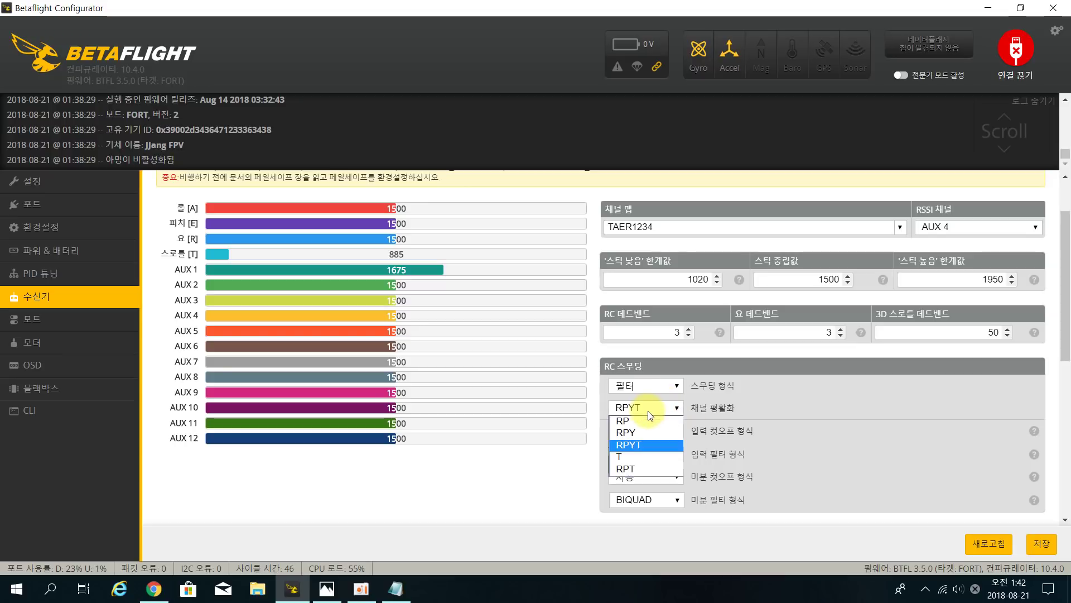
pyautogui.click(648, 445)
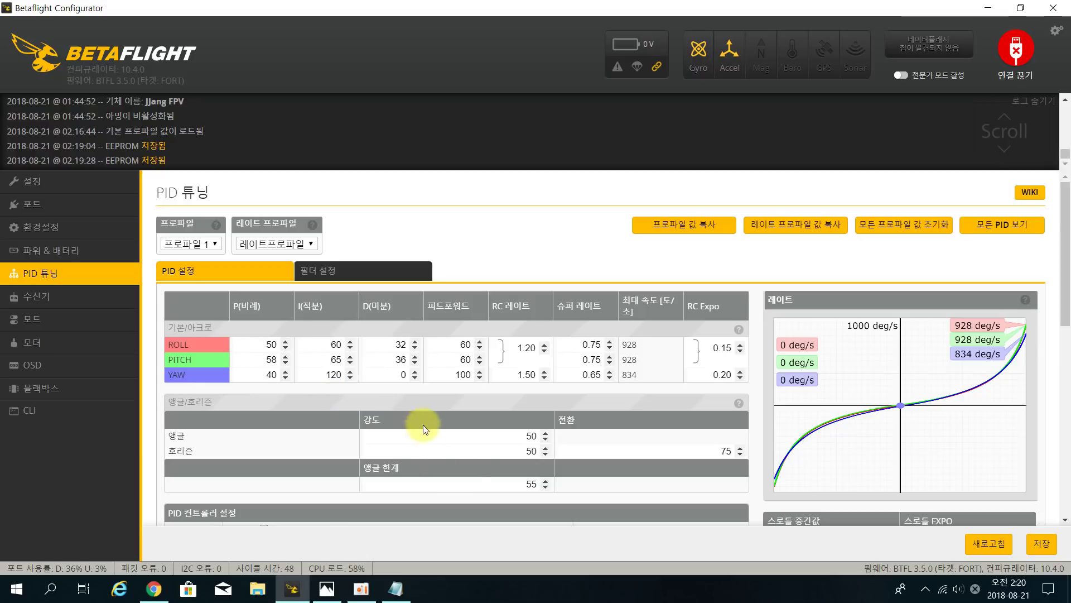
# Step: Review the PID tuning values, and query the dynamic notch settings in the CLI with "get dyn"
pyautogui.scroll(-3, 481, 454)
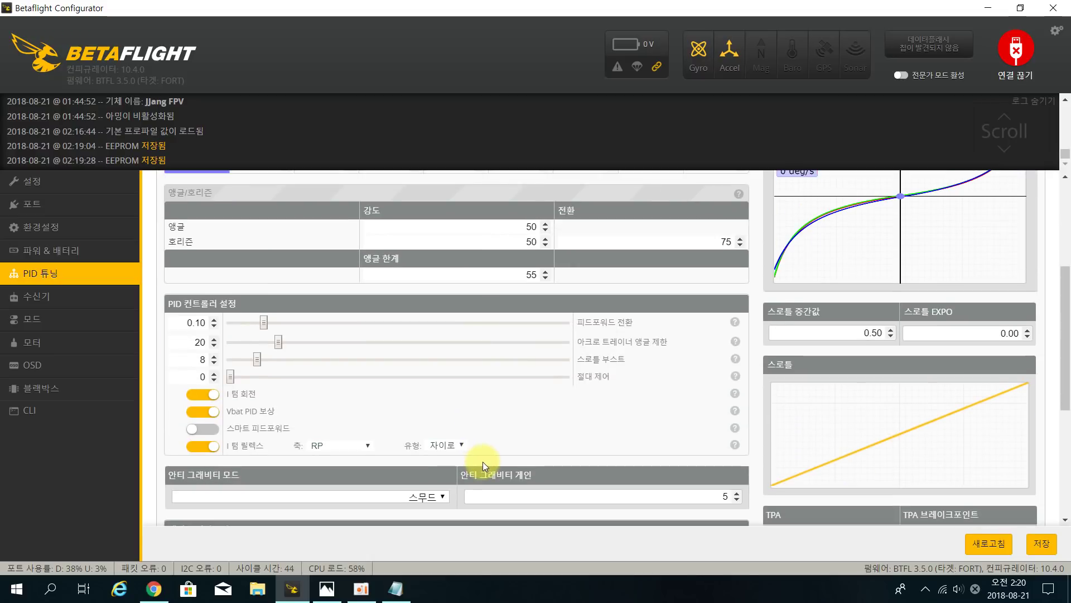
pyautogui.scroll(3, 483, 460)
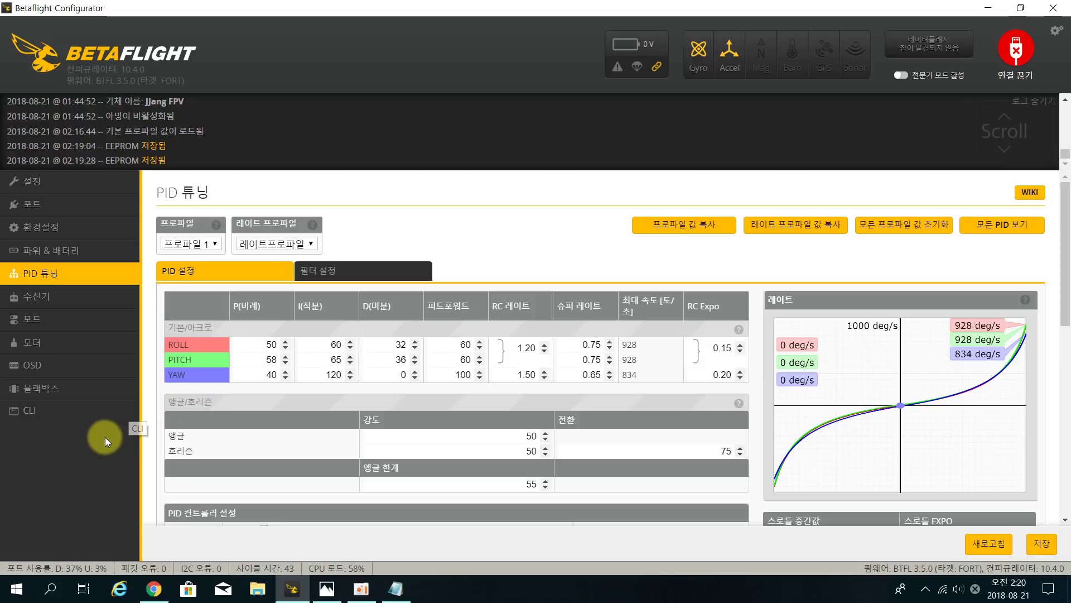
pyautogui.click(121, 413)
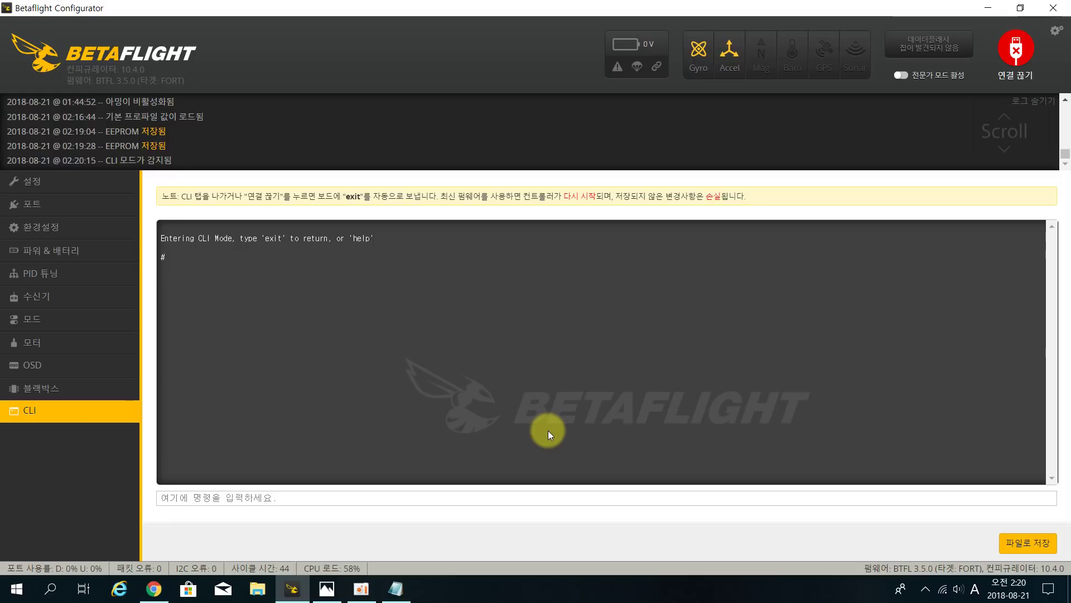
pyautogui.write('get')
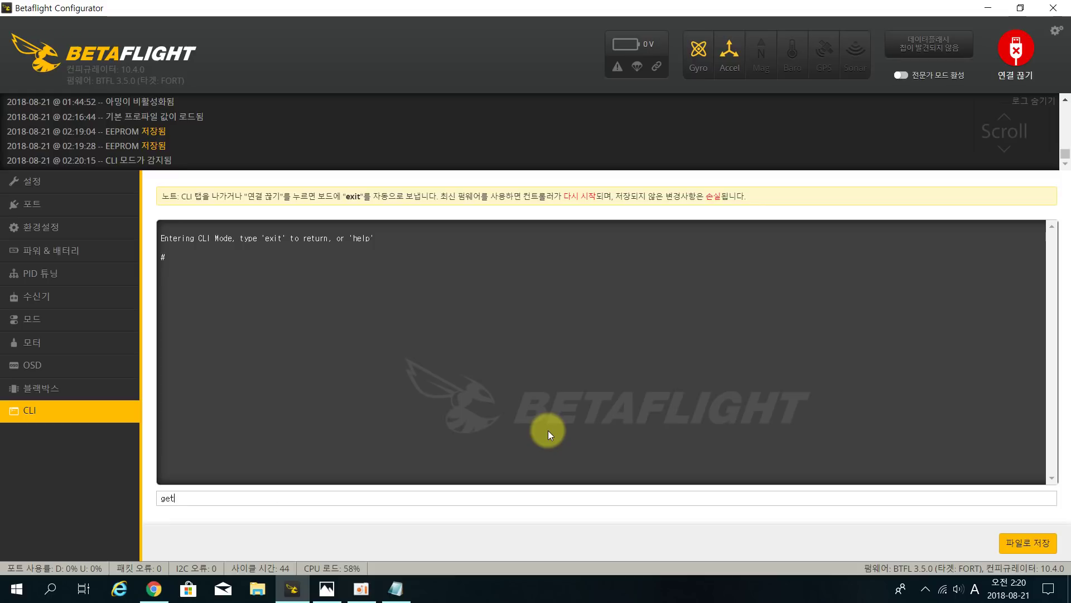
pyautogui.write(' dyn')
pyautogui.press('Return')
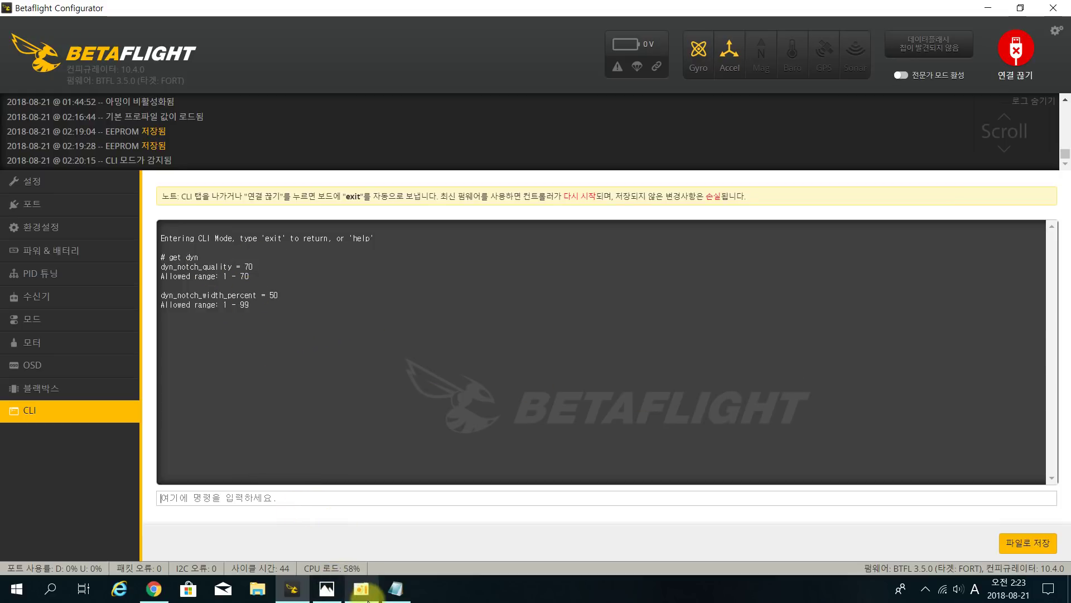
# Step: Switch to the BiQuadDesigner page in Chrome and compare the notch filter curve with Q set to 0.1 and to 0.7
pyautogui.click(154, 589)
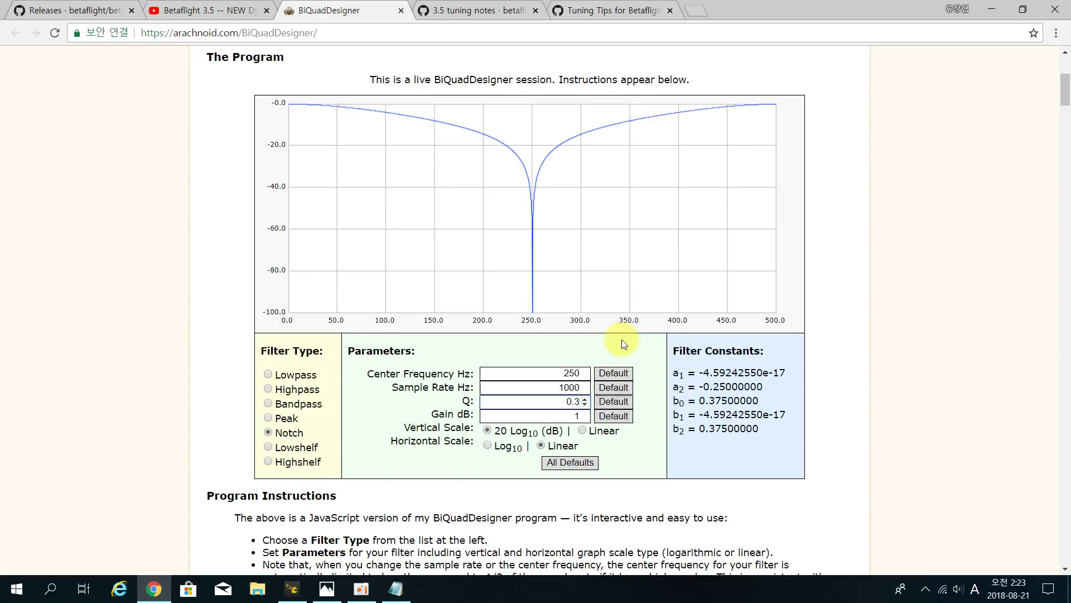
pyautogui.doubleClick(578, 405)
pyautogui.click(292, 588)
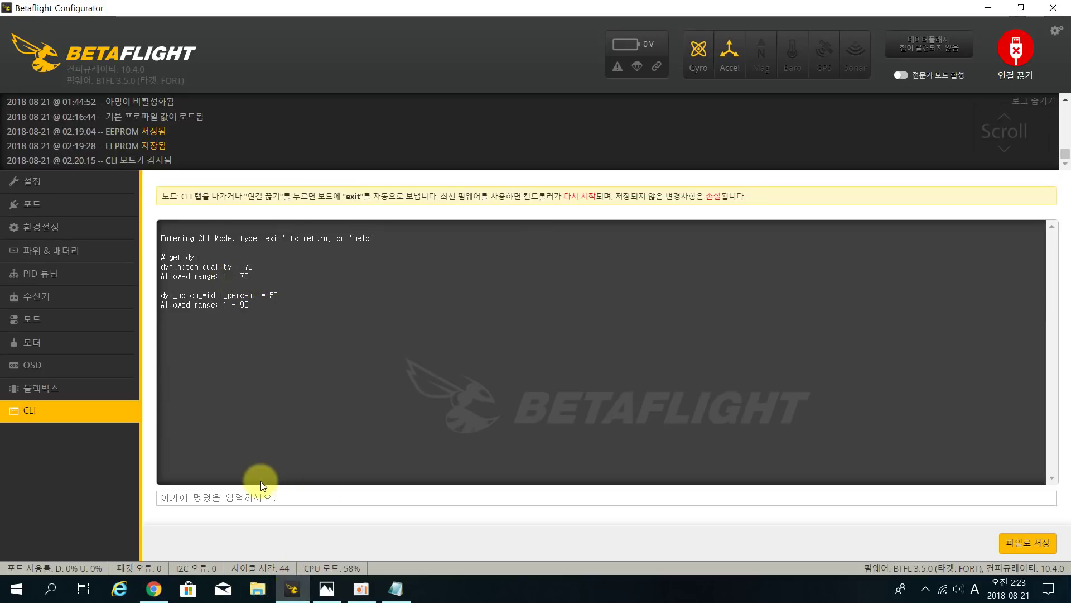
pyautogui.moveTo(333, 596)
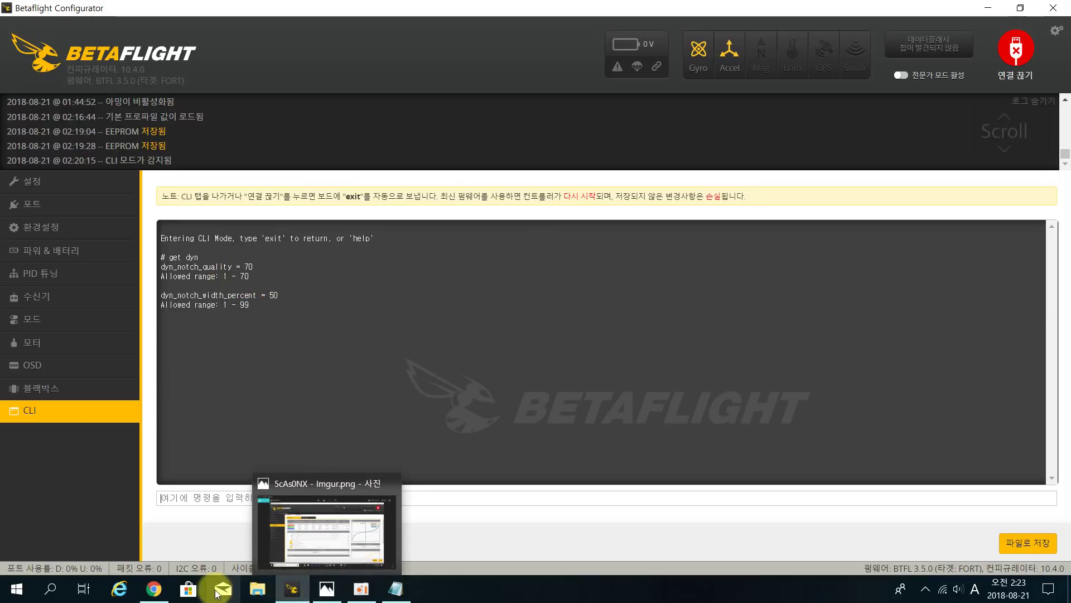
pyautogui.click(153, 588)
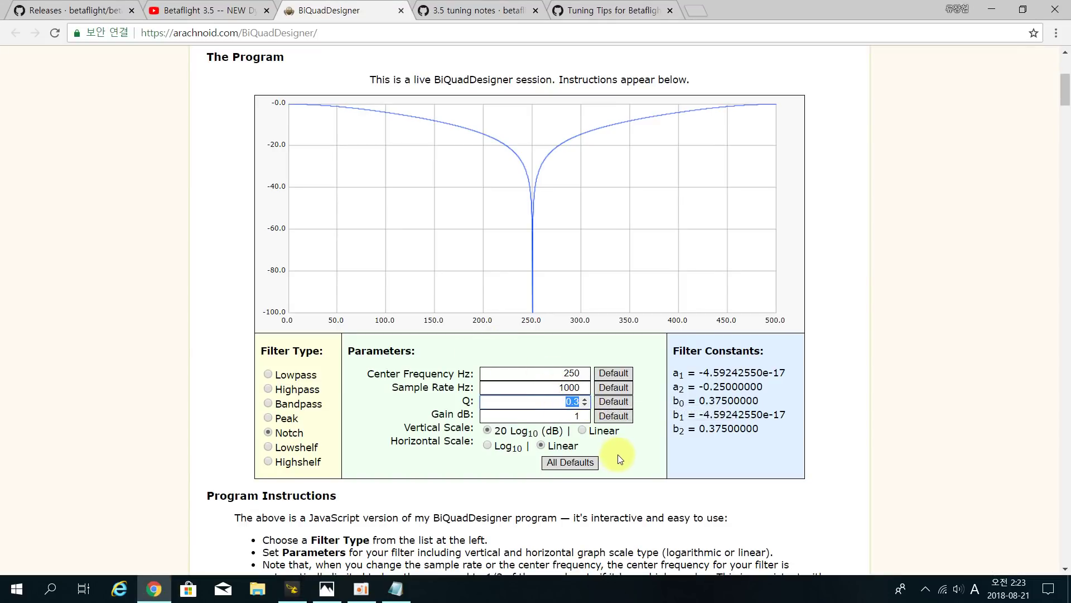
pyautogui.write('0.1')
pyautogui.press('Return')
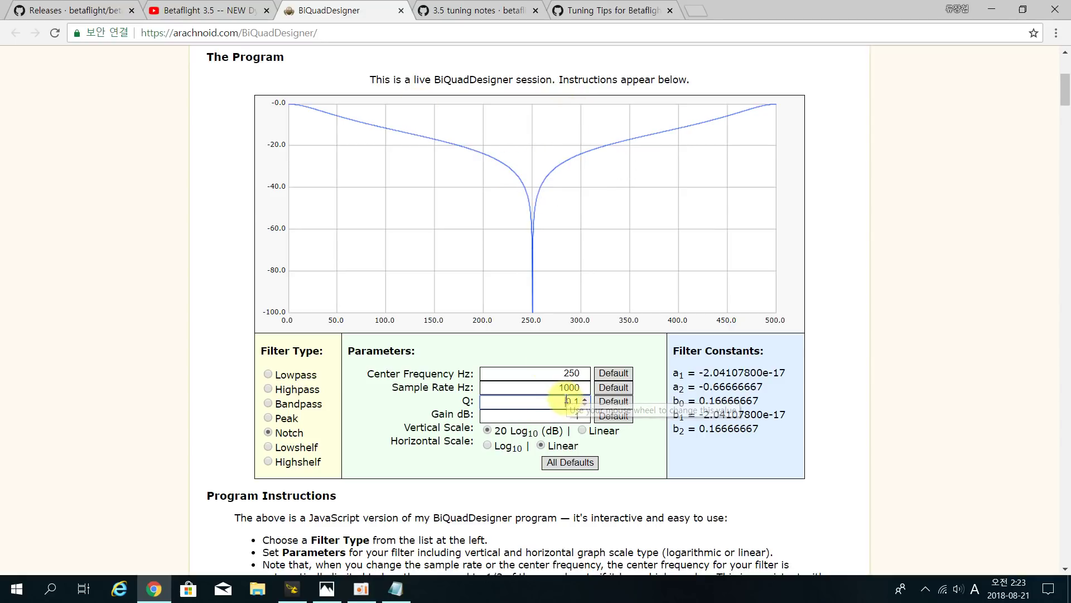
pyautogui.press('BackSpace')
pyautogui.press('BackSpace')
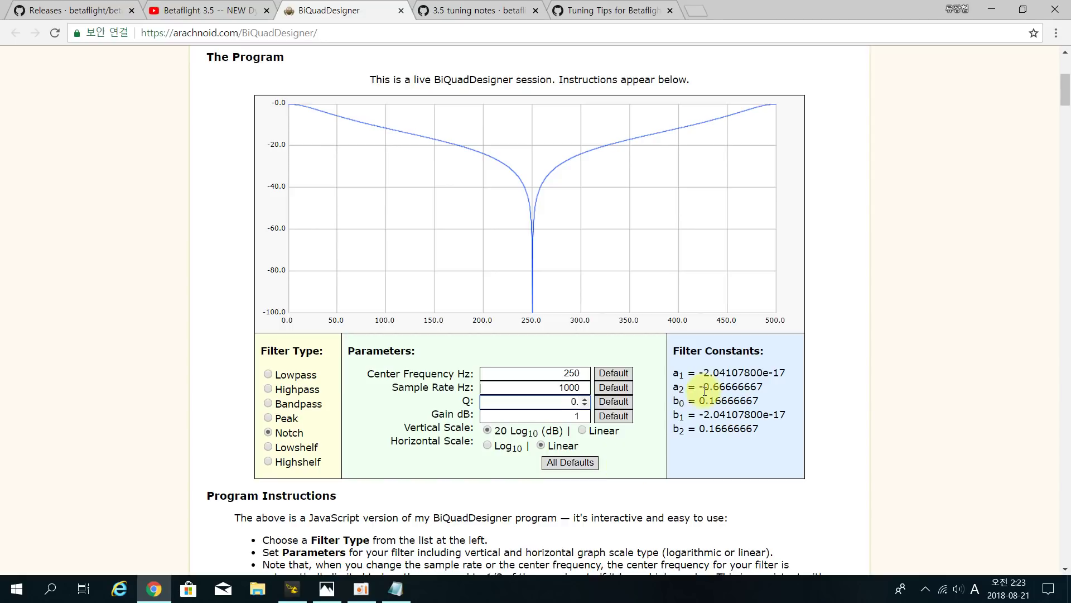
pyautogui.write('.7')
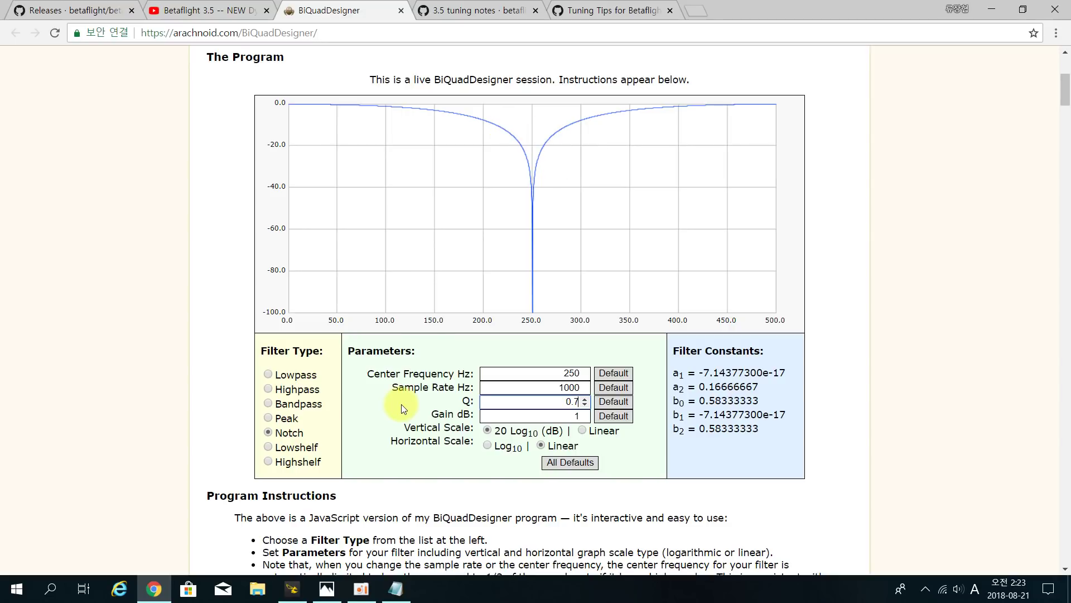
# Step: Consult the "Betaflight 3.5 -- NEW Dyn Notch Filter!" video on YouTube and return to the Betaflight Configurator CLI
pyautogui.click(210, 11)
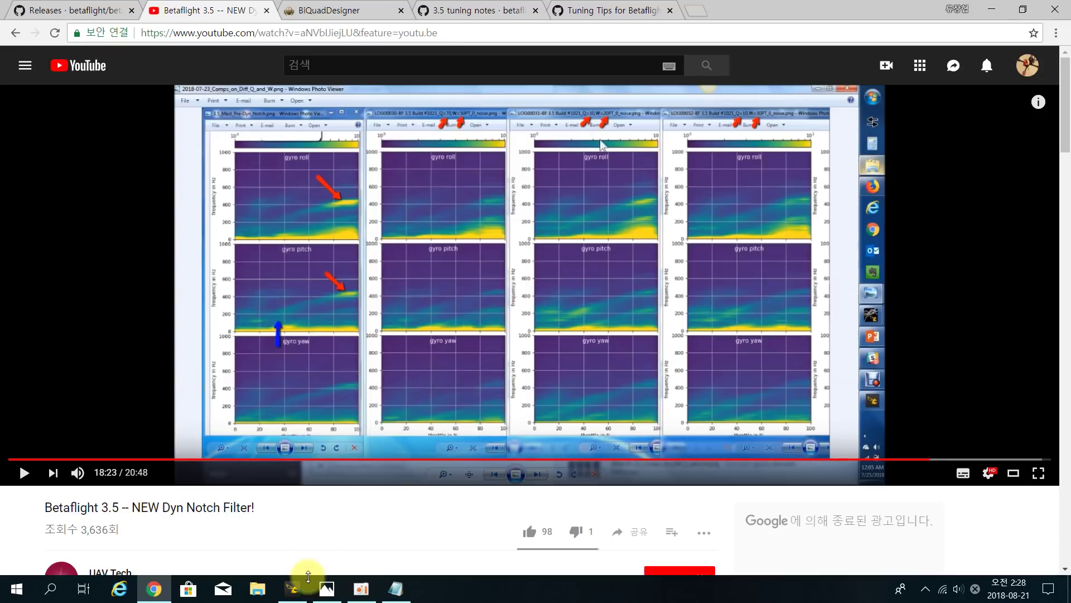
pyautogui.click(299, 590)
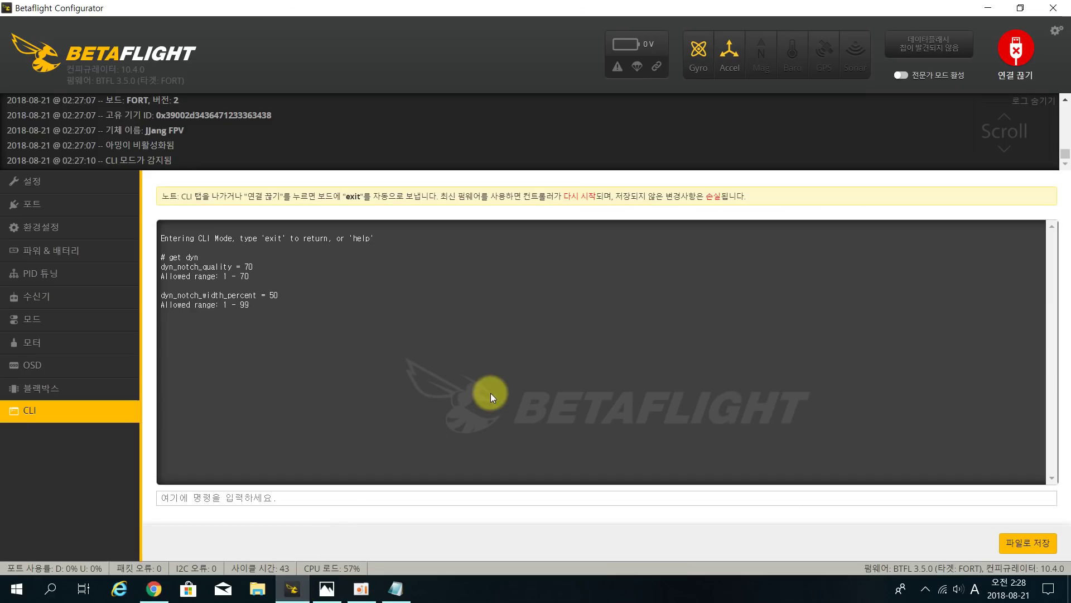